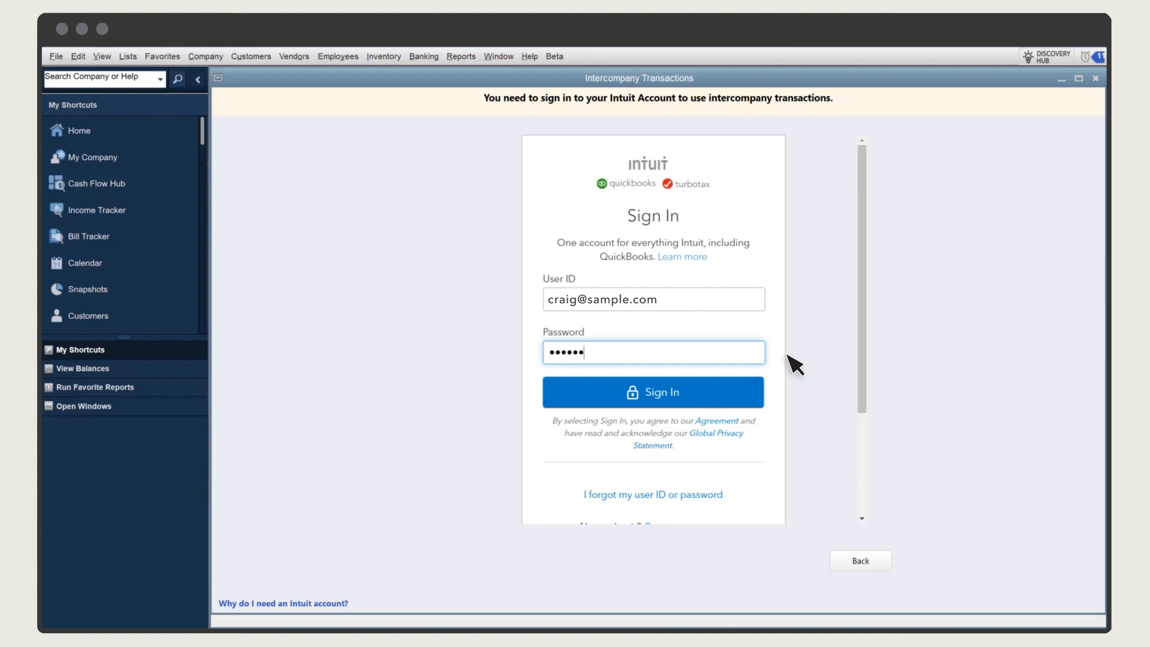
Sign in to the Intuit Account and start creating an intercompany relationship, continuing past the preliminary notes
{"action": "left_click", "coordinate": [693, 402]}
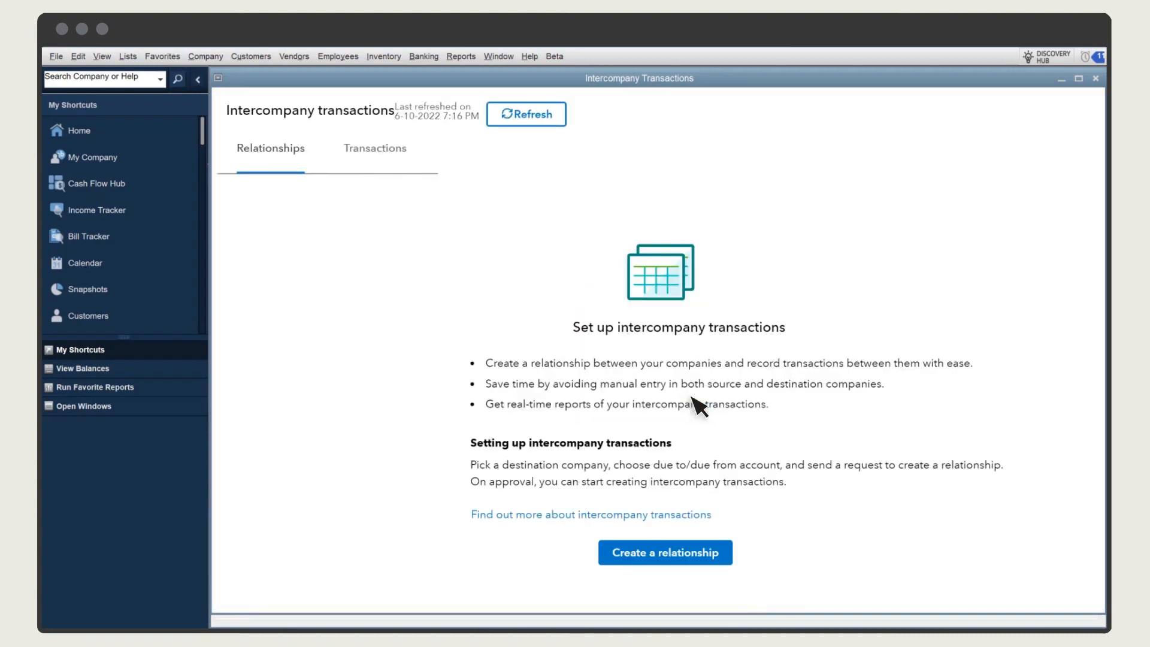
{"action": "left_click", "coordinate": [681, 566]}
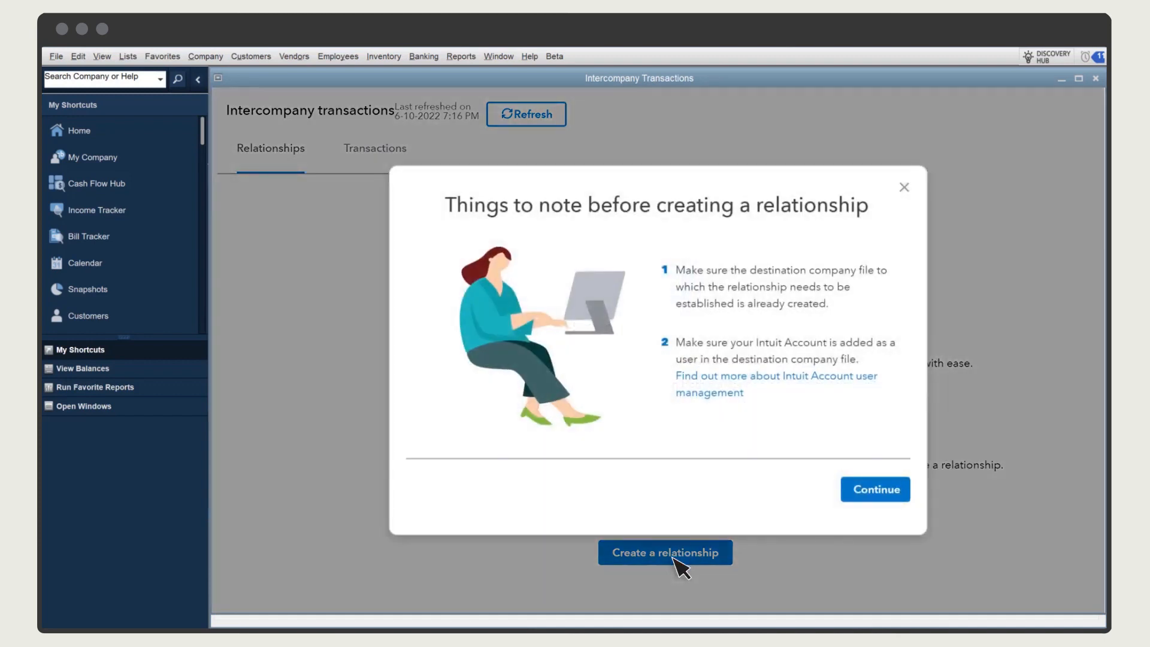
{"action": "left_click", "coordinate": [877, 489]}
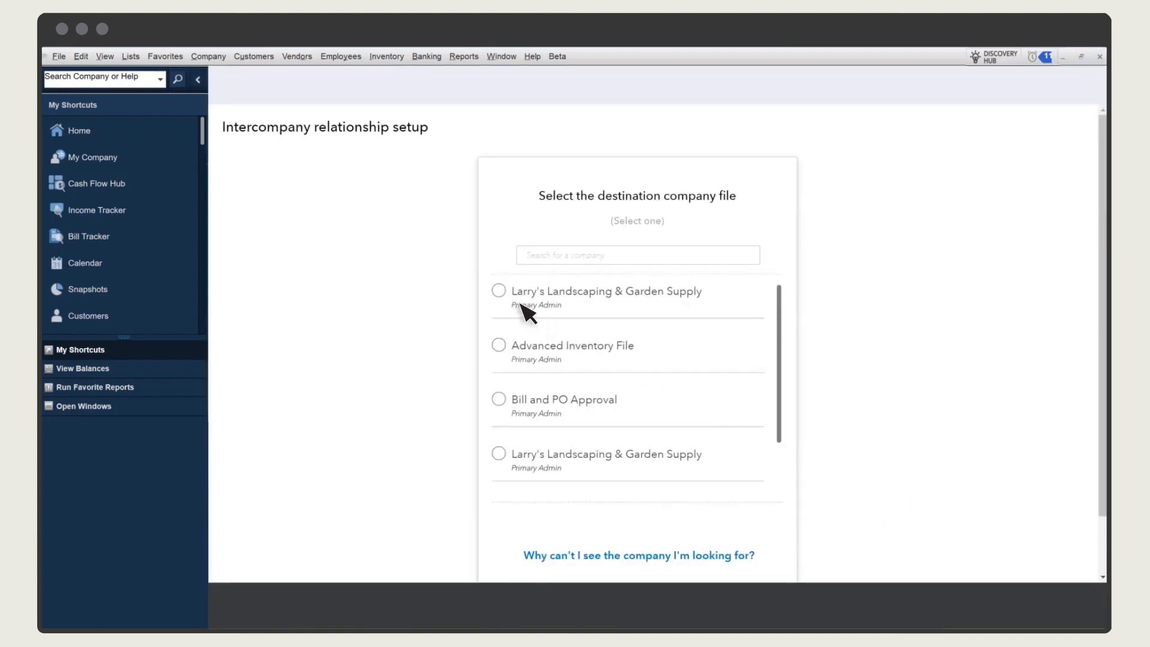
Choose the first Larry's Landscaping & Garden Supply entry as the destination company file and continue to account selection
{"action": "left_click", "coordinate": [501, 293]}
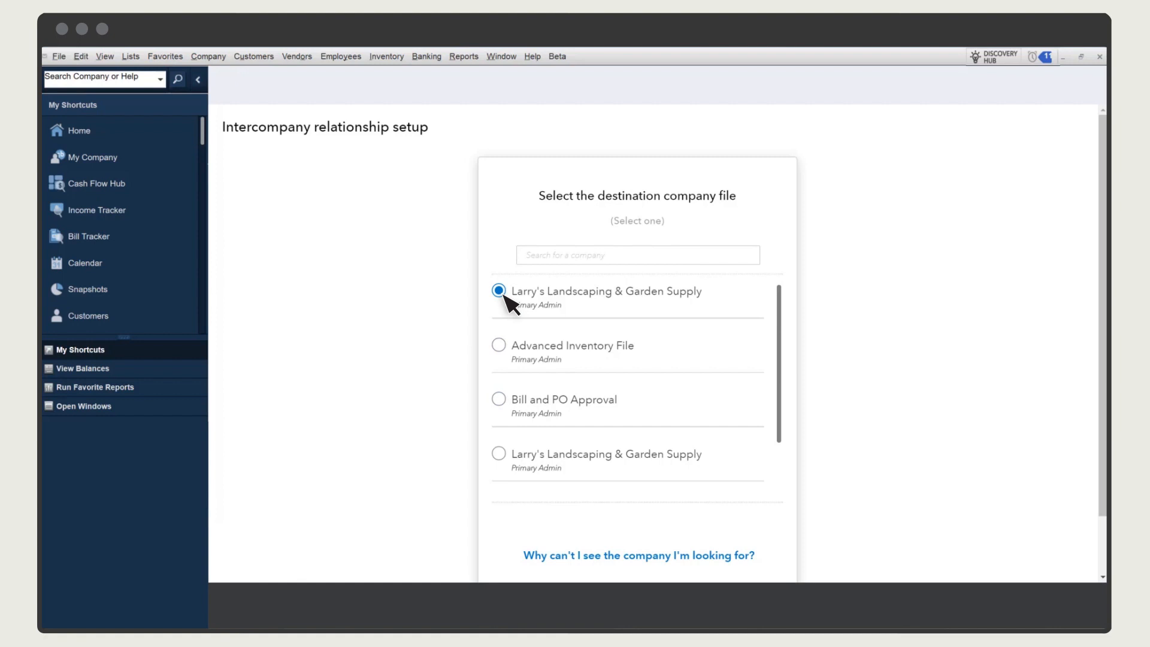
{"action": "scroll", "coordinate": [599, 359], "scroll_direction": "down", "scroll_amount": 1}
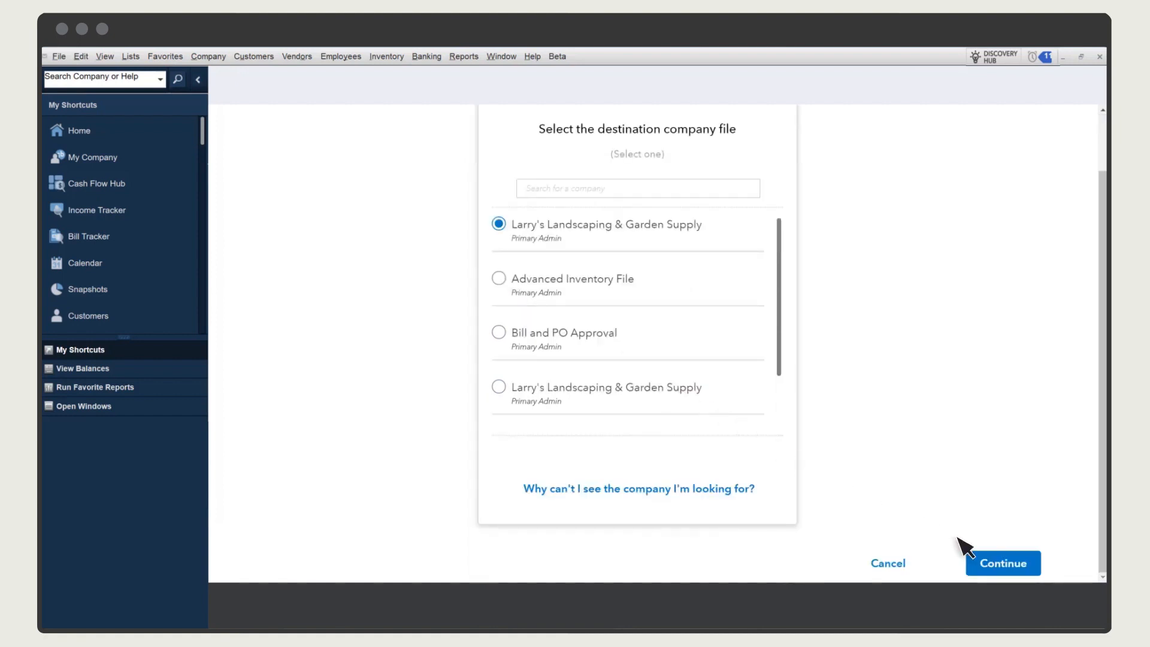
{"action": "left_click", "coordinate": [1004, 563]}
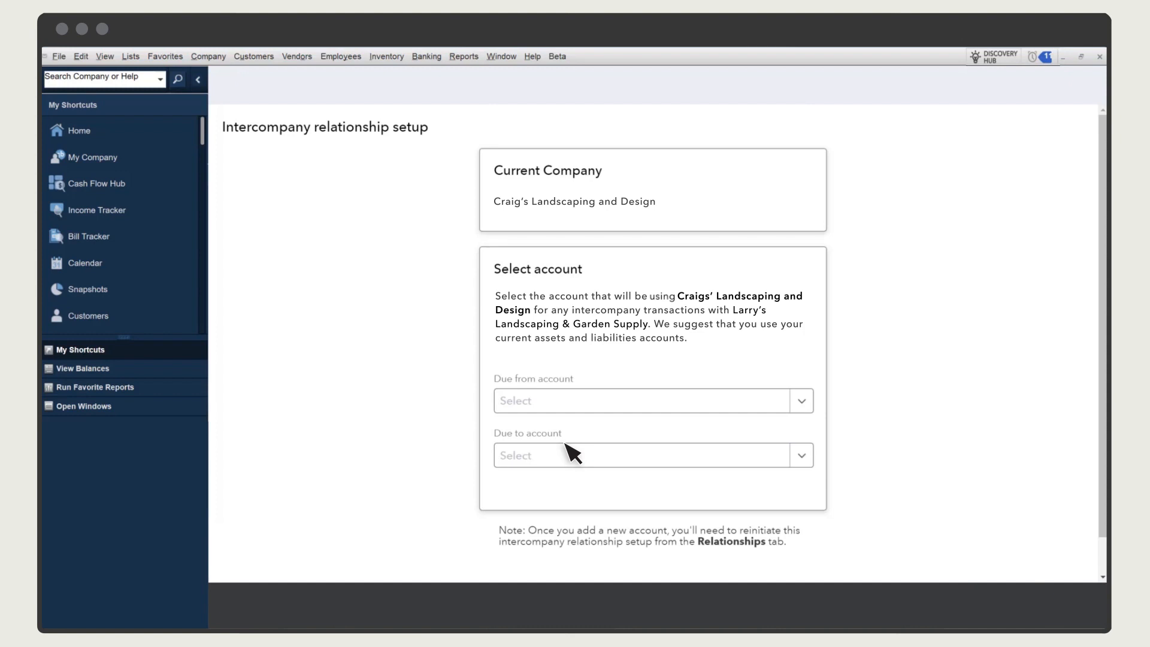
Set the due from account to Due from Larry's Landscaping and the due to account to Due to Larry's Landscaping
{"action": "left_click", "coordinate": [804, 407]}
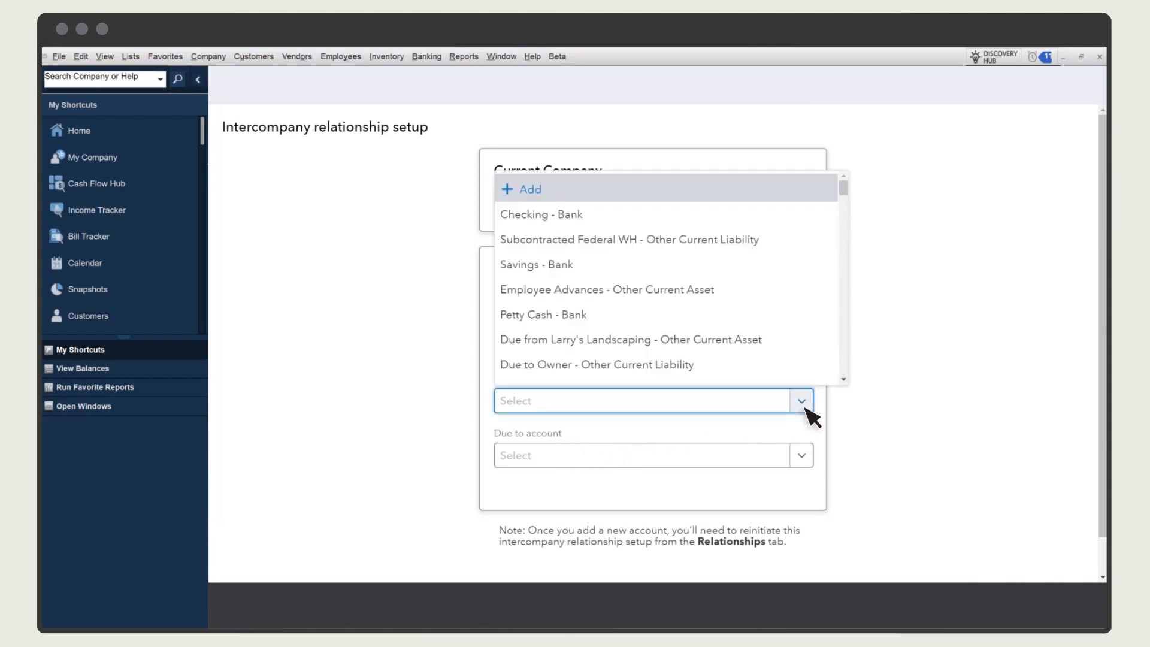
{"action": "left_click", "coordinate": [775, 348]}
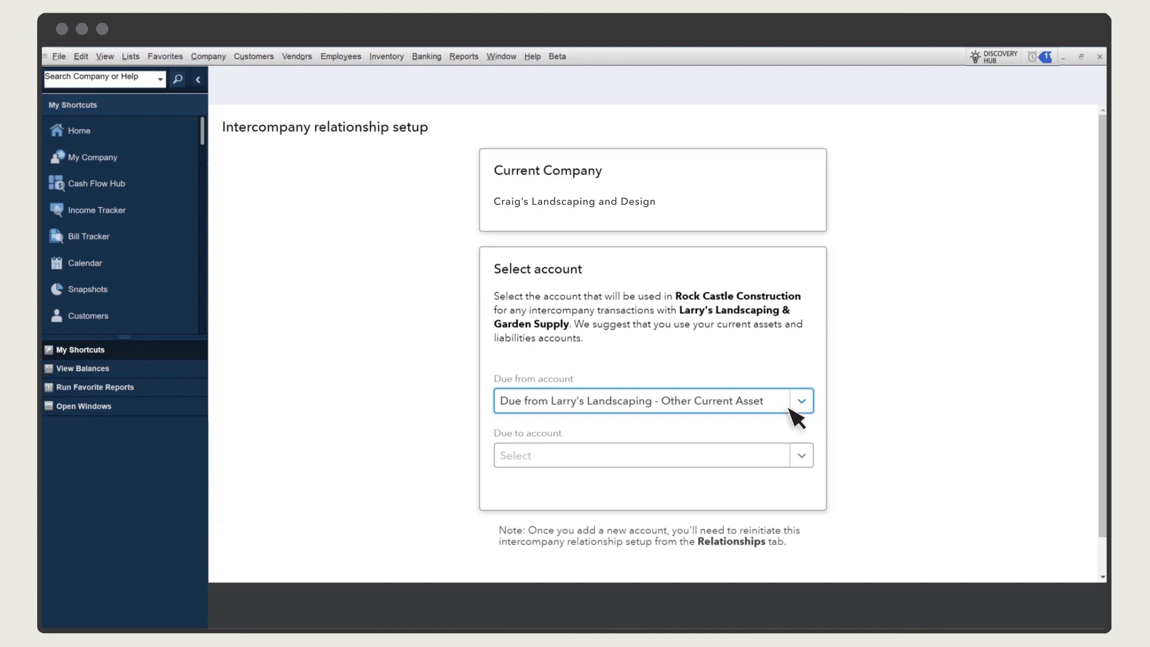
{"action": "left_click", "coordinate": [803, 457]}
{"action": "left_click_drag", "start_coordinate": [847, 248], "coordinate": [847, 286]}
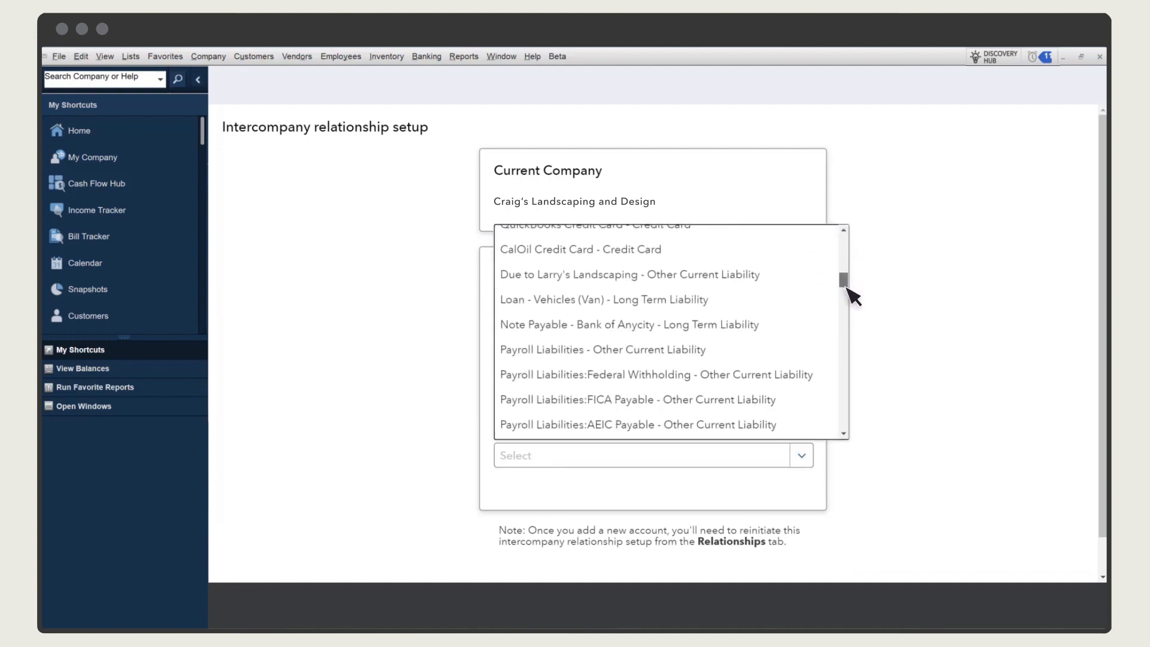
{"action": "left_click", "coordinate": [781, 279]}
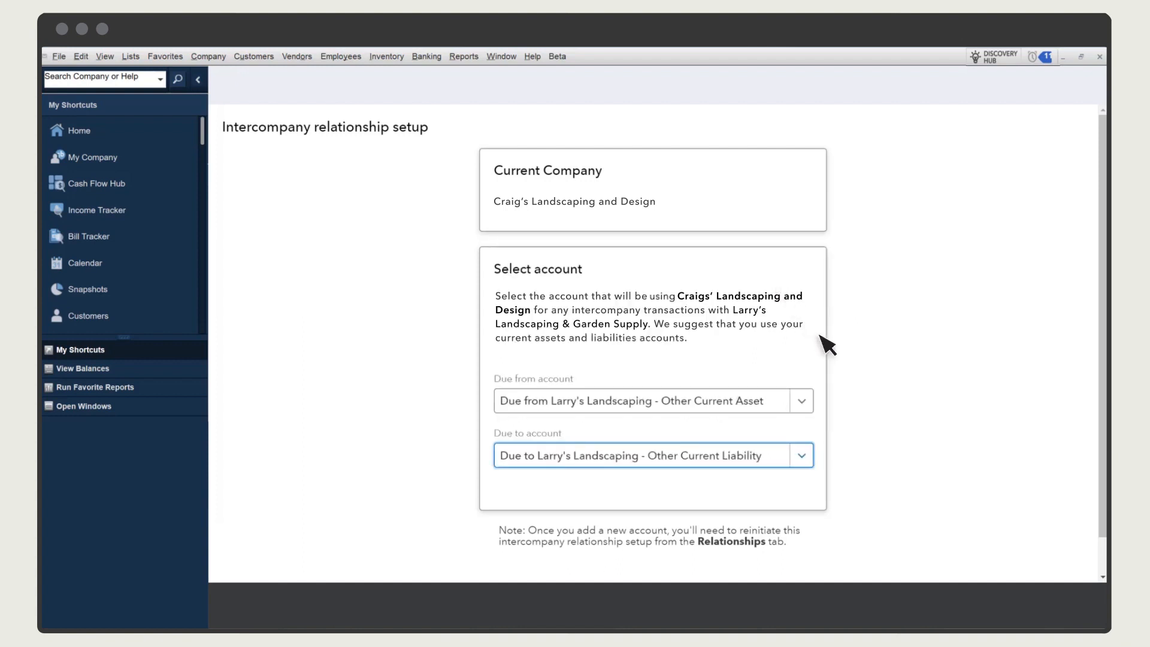
Send the relationship request to Larry's Landscaping & Garden Supply for approval and return to the relationships overview
{"action": "scroll", "coordinate": [779, 371], "scroll_direction": "down", "scroll_amount": 1}
{"action": "left_click", "coordinate": [996, 566]}
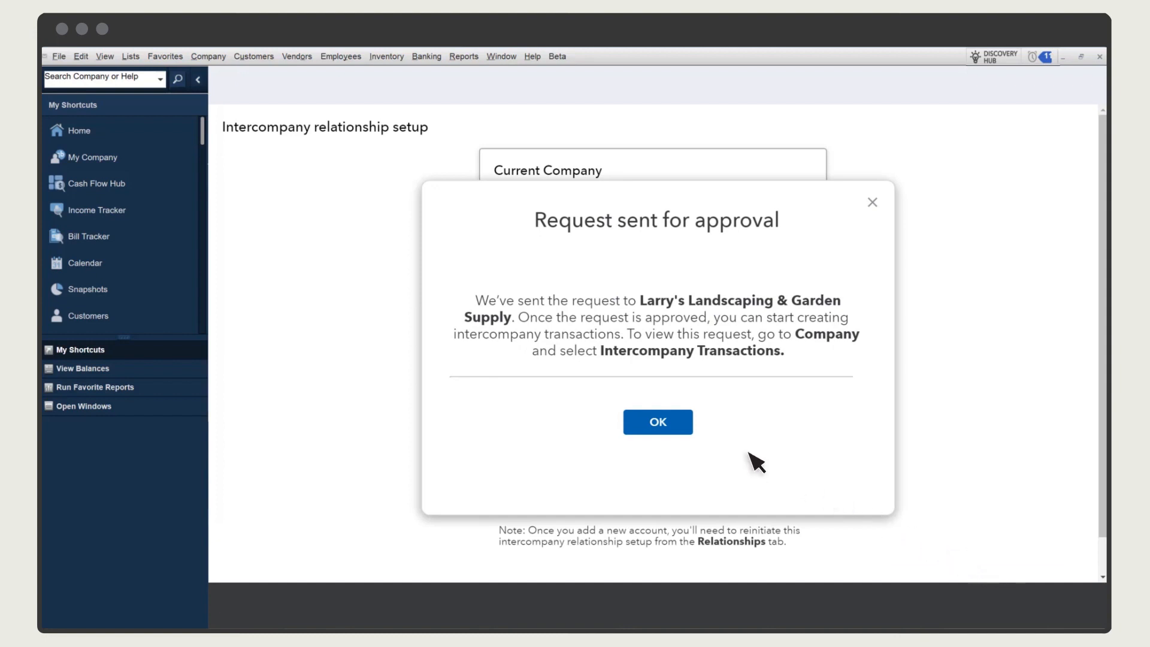
{"action": "left_click", "coordinate": [683, 422]}
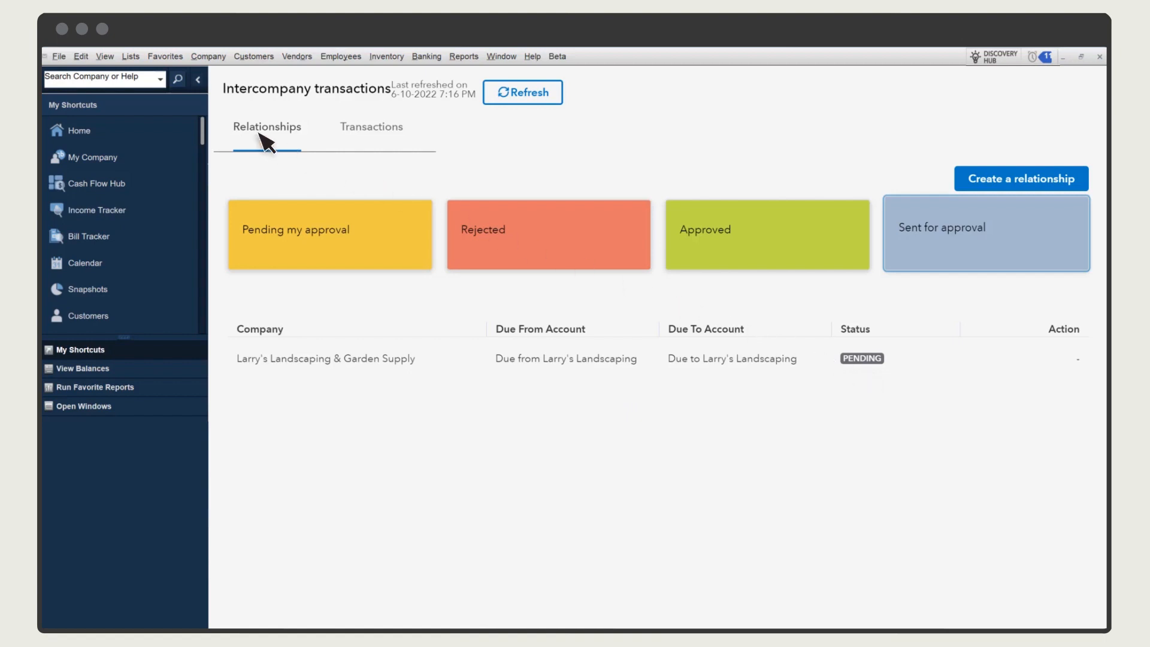
Close the current company file and open Larry's Landscaping.qbw
{"action": "left_click", "coordinate": [61, 57]}
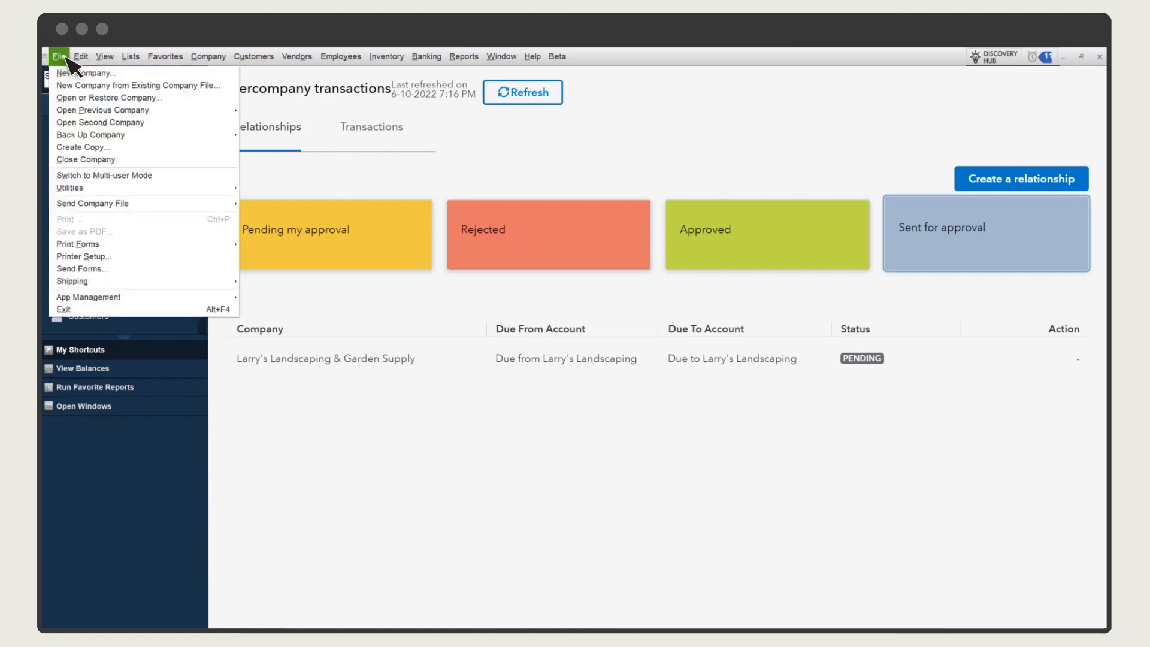
{"action": "left_click", "coordinate": [147, 160]}
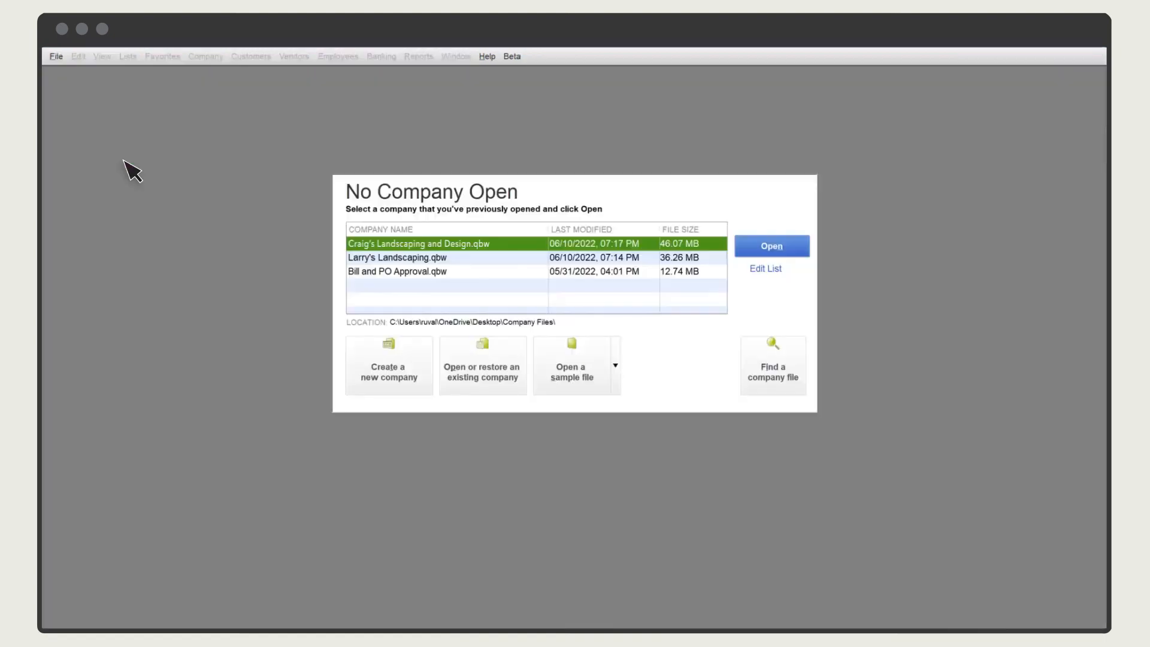
{"action": "left_click", "coordinate": [454, 261]}
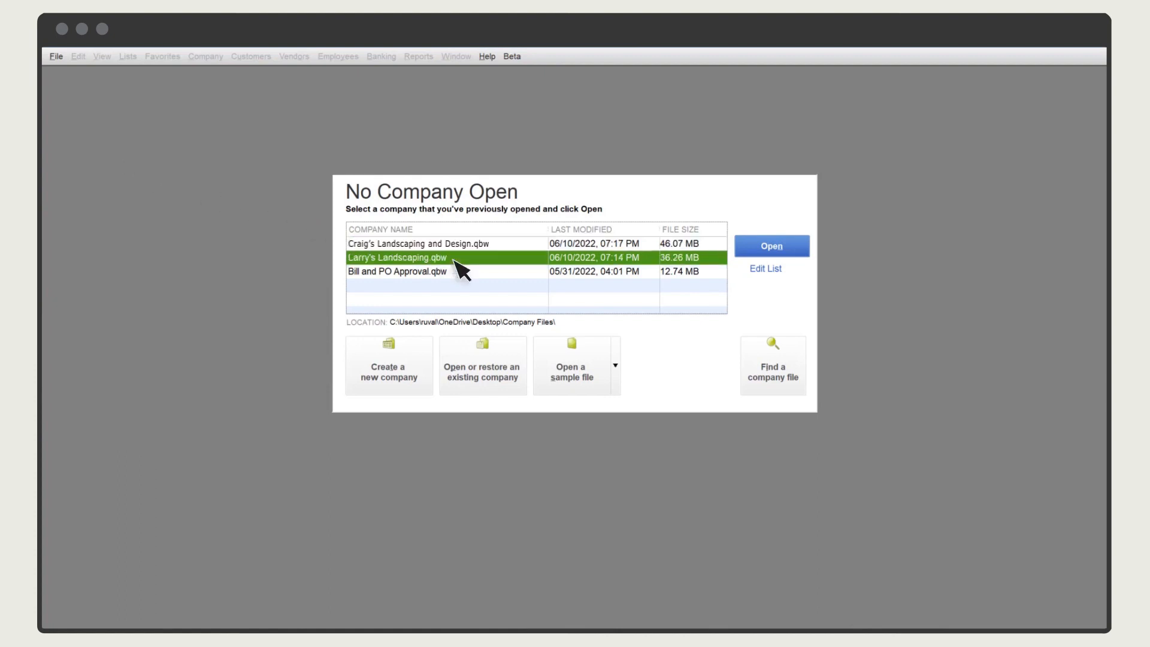
{"action": "left_click", "coordinate": [787, 249]}
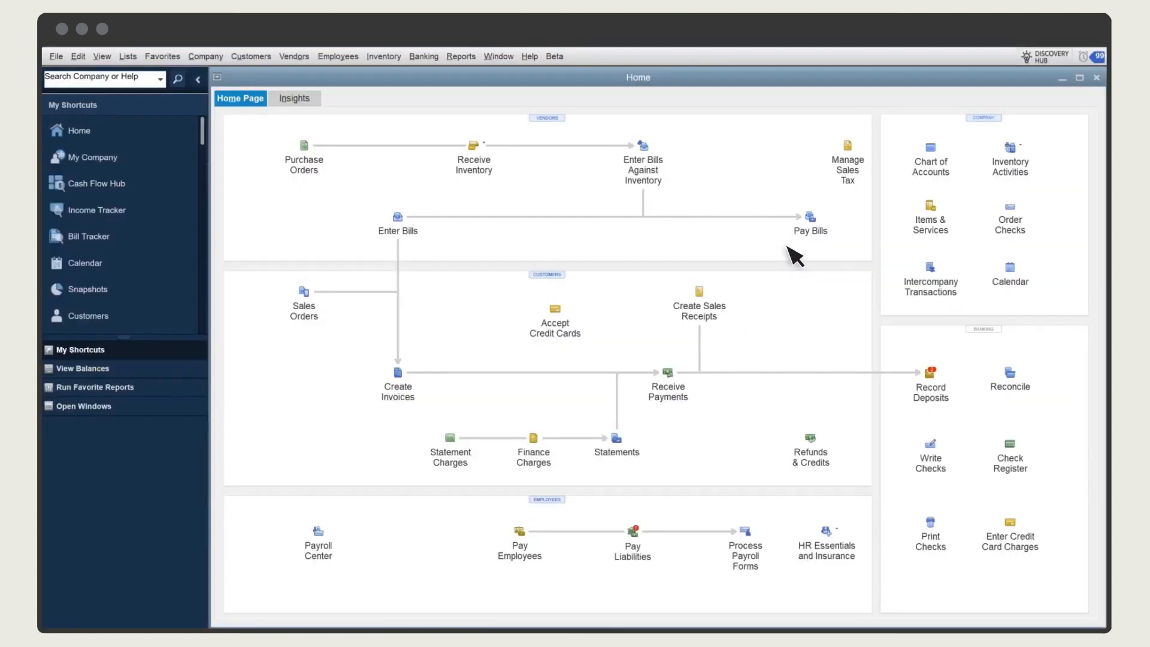
Open the intercompany transactions and choose to approve the pending request from Craig's Landscaping and Design
{"action": "left_click", "coordinate": [934, 271]}
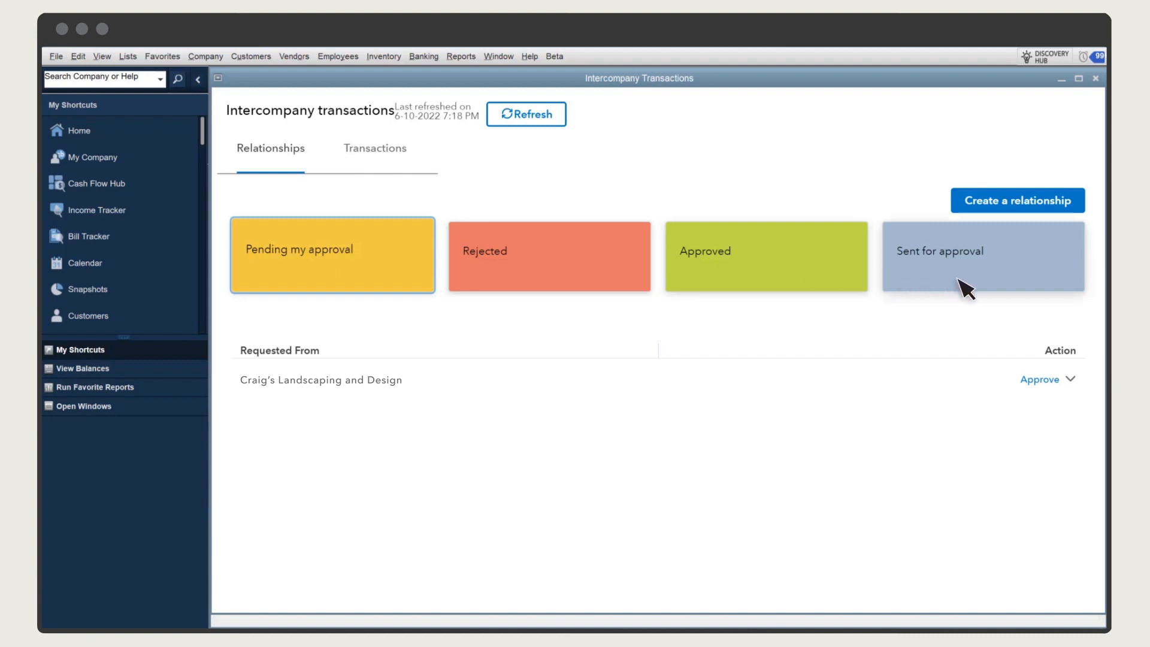
{"action": "left_click", "coordinate": [1070, 378]}
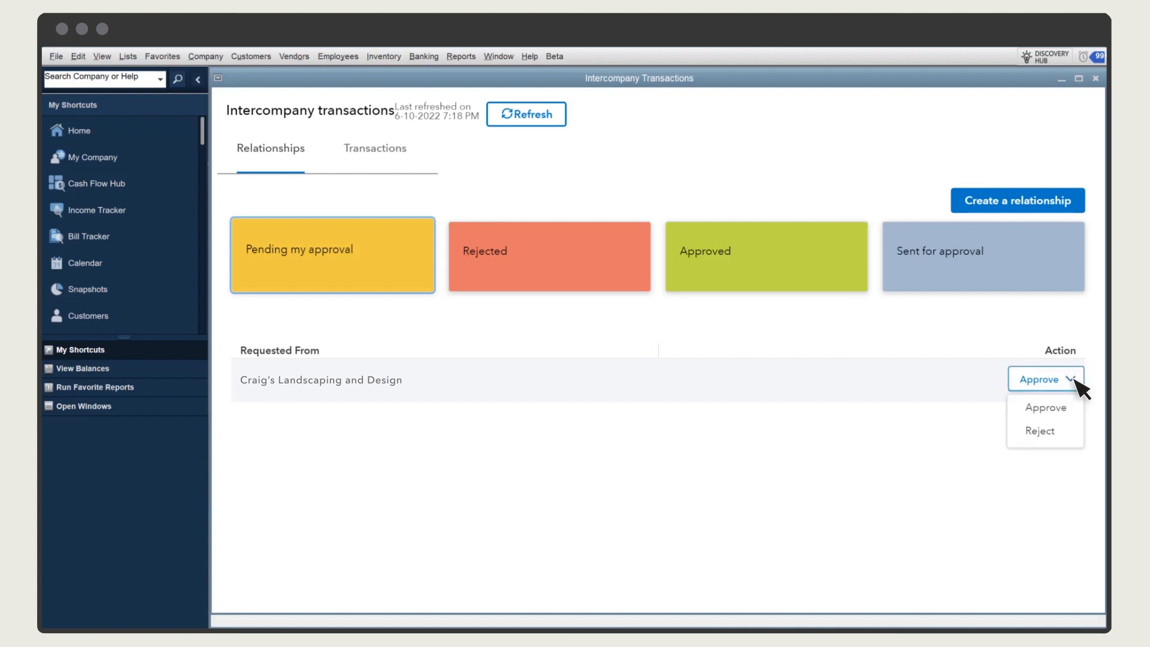
{"action": "left_click", "coordinate": [1045, 408]}
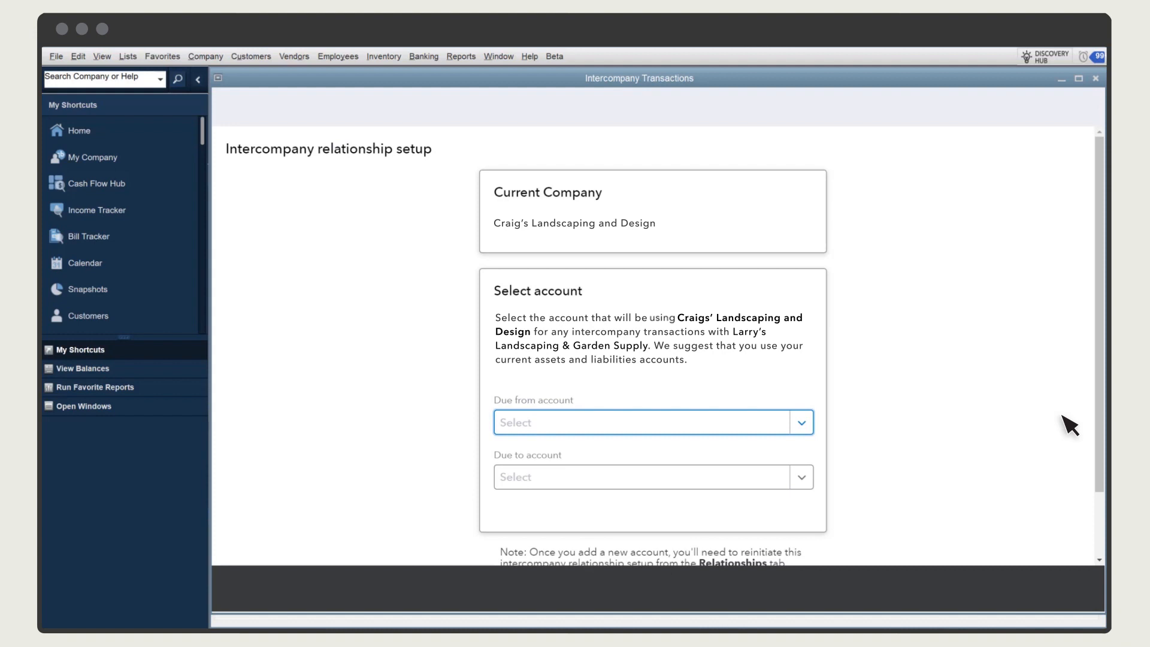
Set the due from account to Due from Craig's Landscaping and the due to account to Due to Craig's Landscaping
{"action": "left_click", "coordinate": [802, 423]}
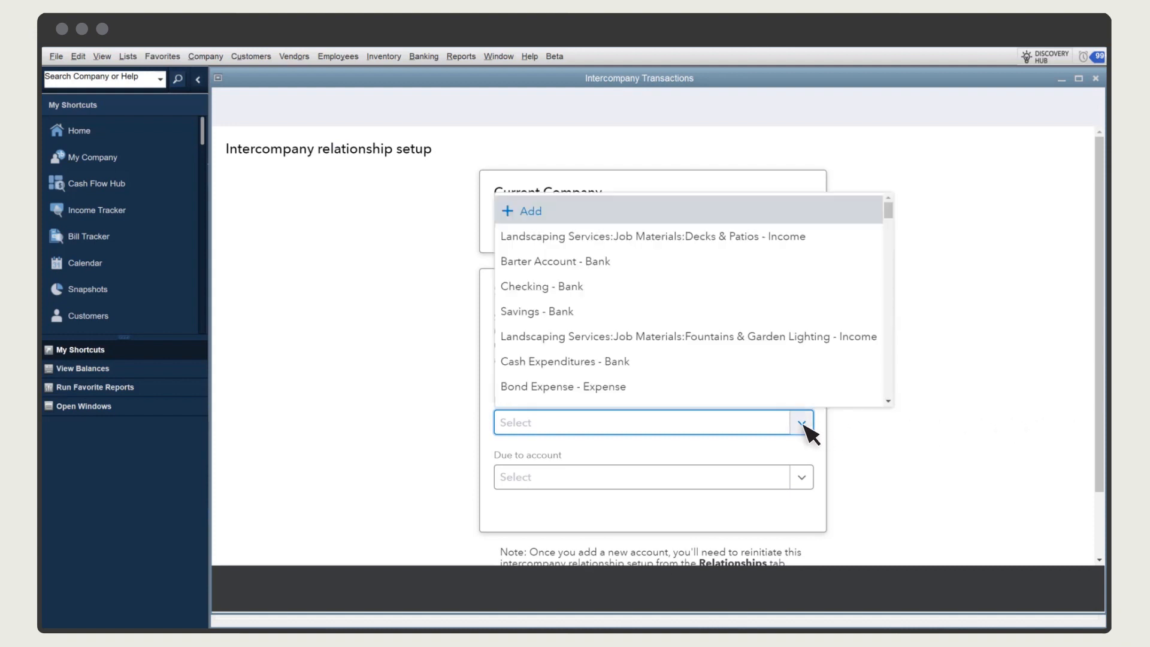
{"action": "left_click_drag", "start_coordinate": [888, 210], "coordinate": [894, 229]}
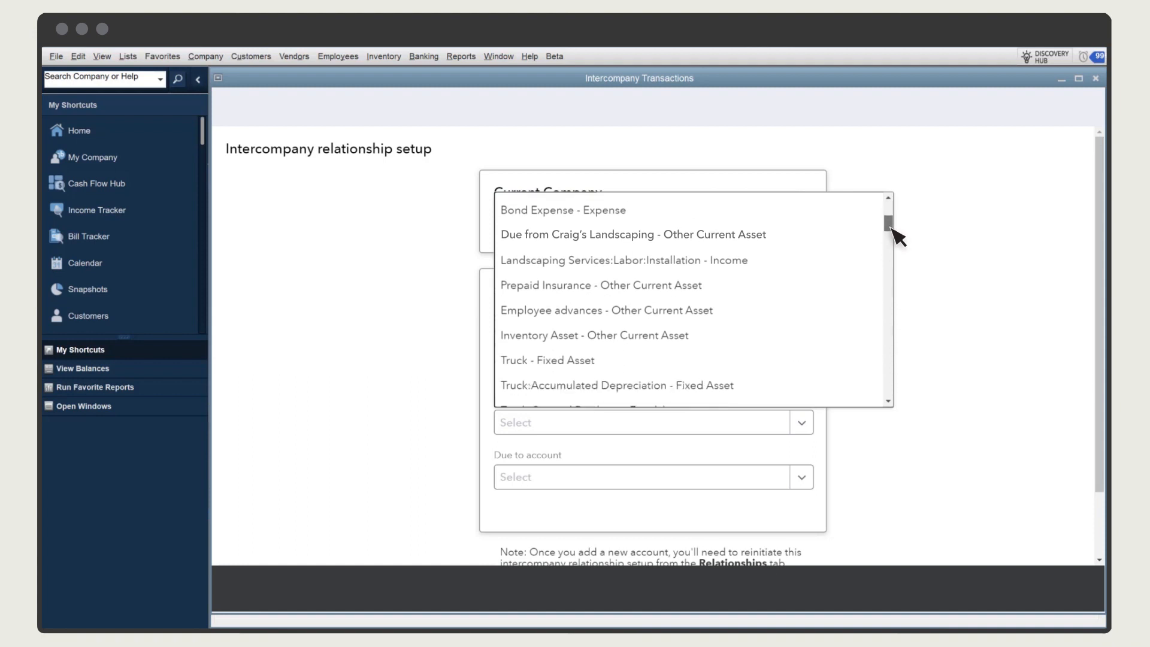
{"action": "left_click", "coordinate": [755, 239]}
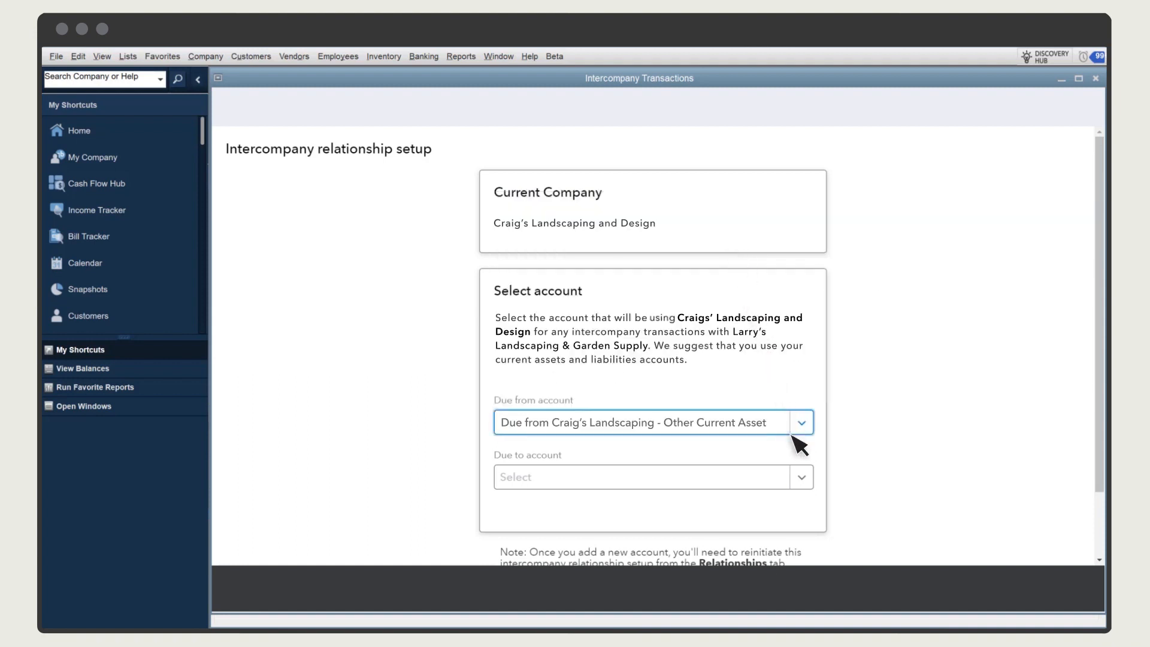
{"action": "left_click", "coordinate": [802, 479]}
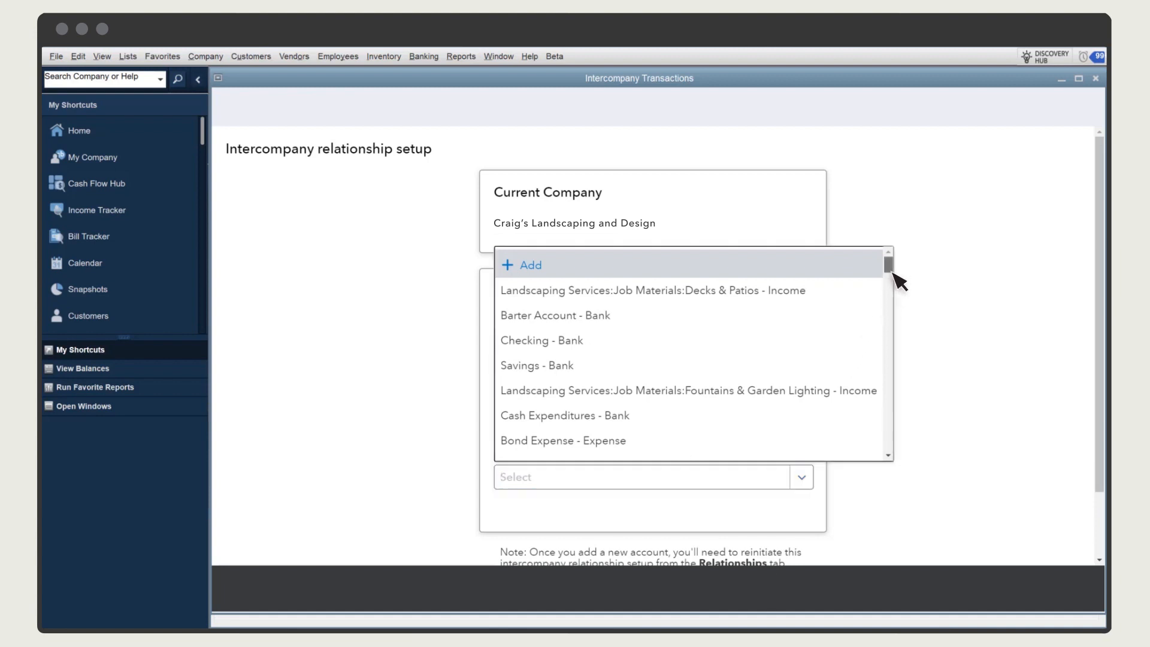
{"action": "left_click_drag", "start_coordinate": [893, 271], "coordinate": [893, 309]}
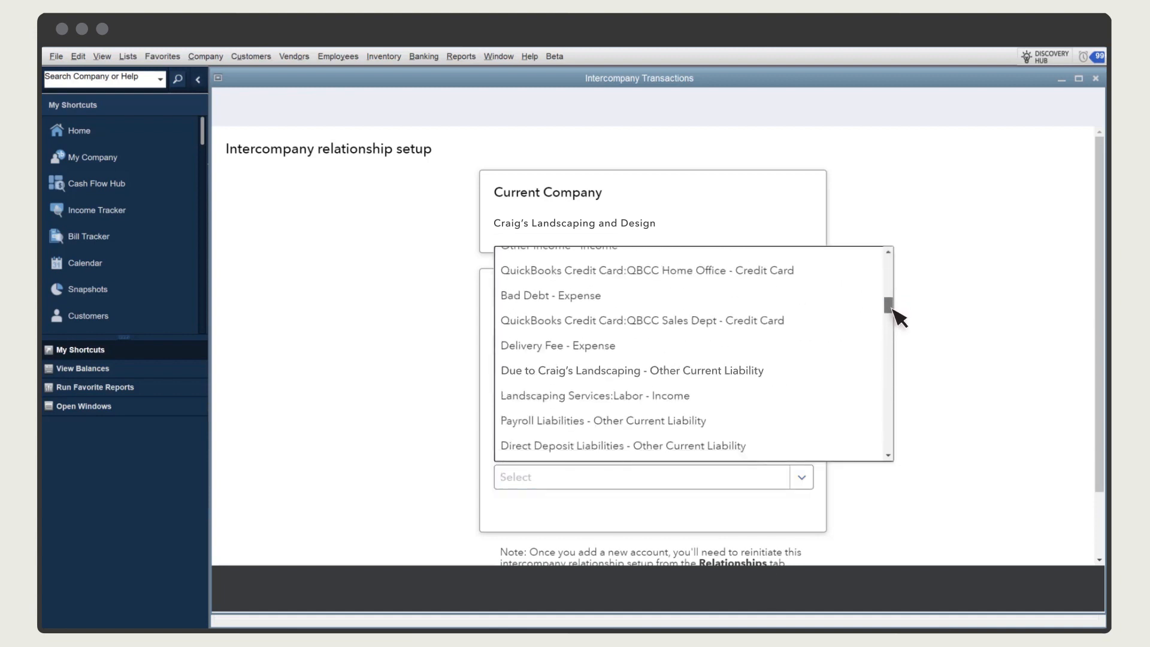
{"action": "left_click", "coordinate": [735, 371]}
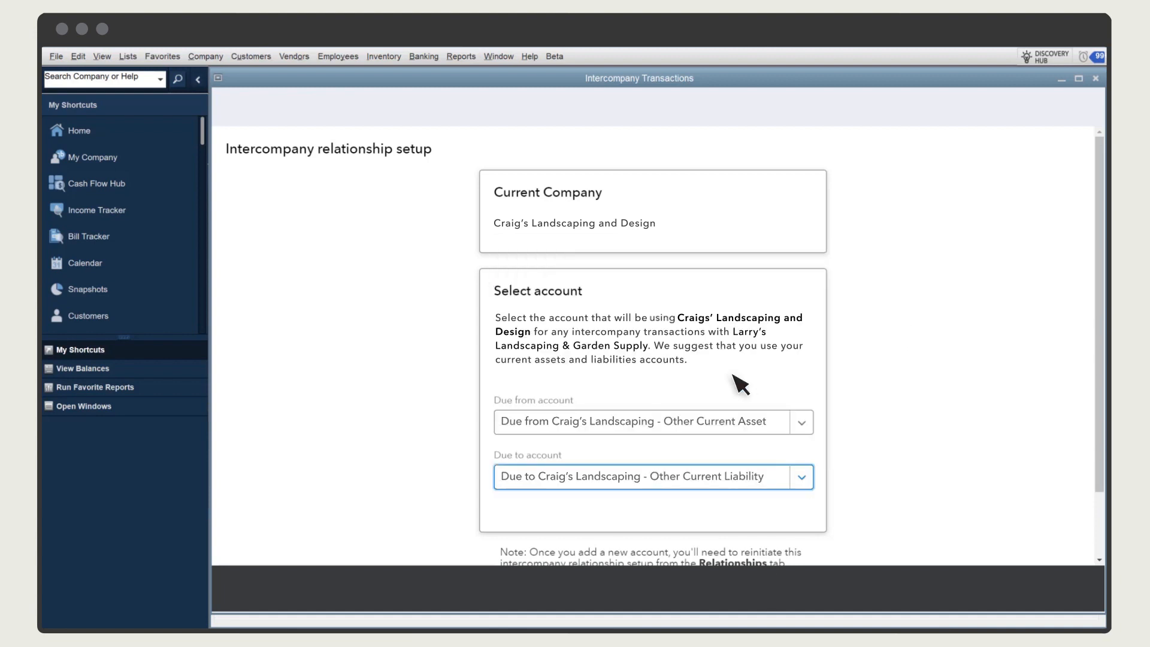
Submit the relationship approval, and view the approved relationships before returning to the home page
{"action": "scroll", "coordinate": [778, 419], "scroll_direction": "down", "scroll_amount": 2}
{"action": "left_click", "coordinate": [976, 548]}
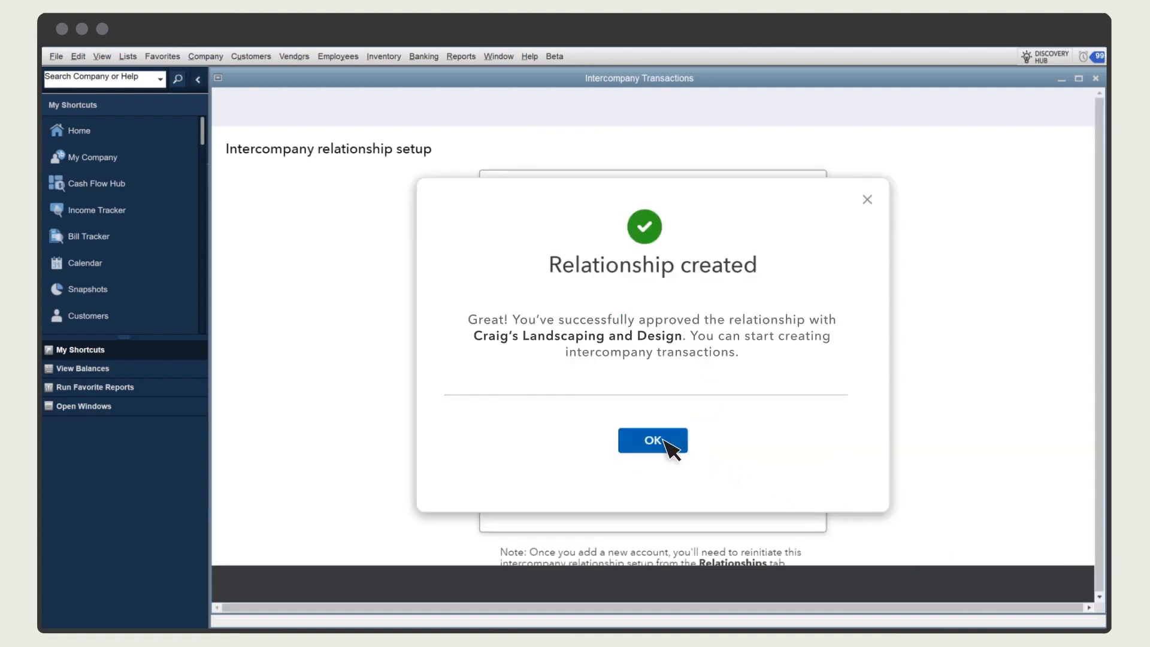
{"action": "left_click", "coordinate": [665, 442]}
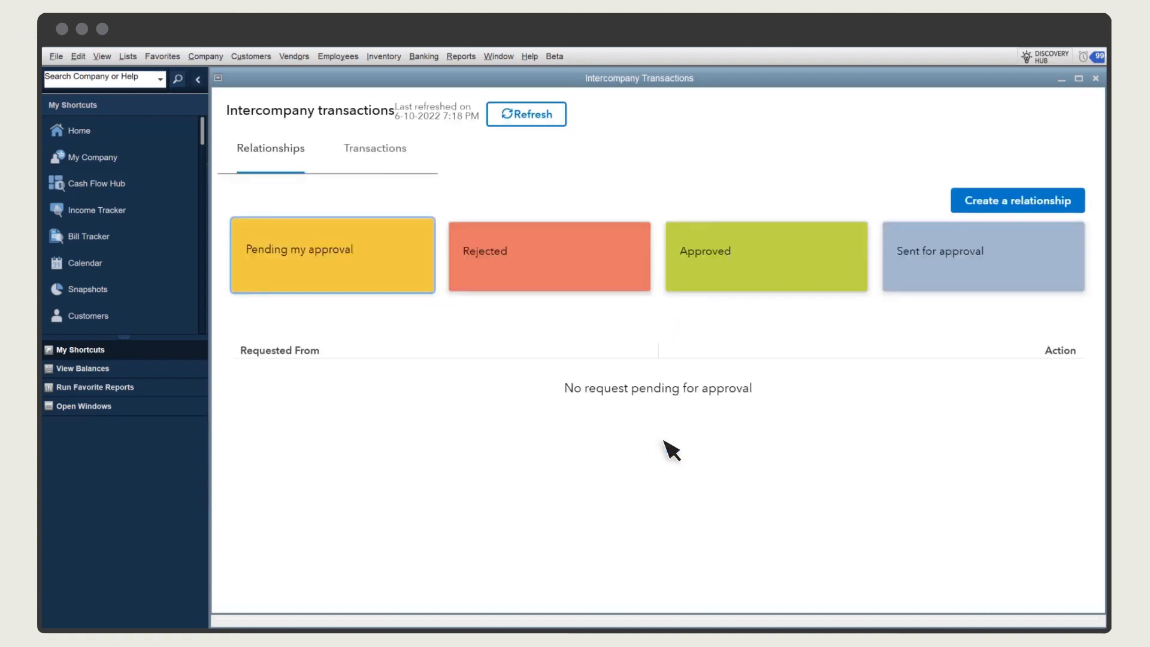
{"action": "left_click", "coordinate": [712, 276]}
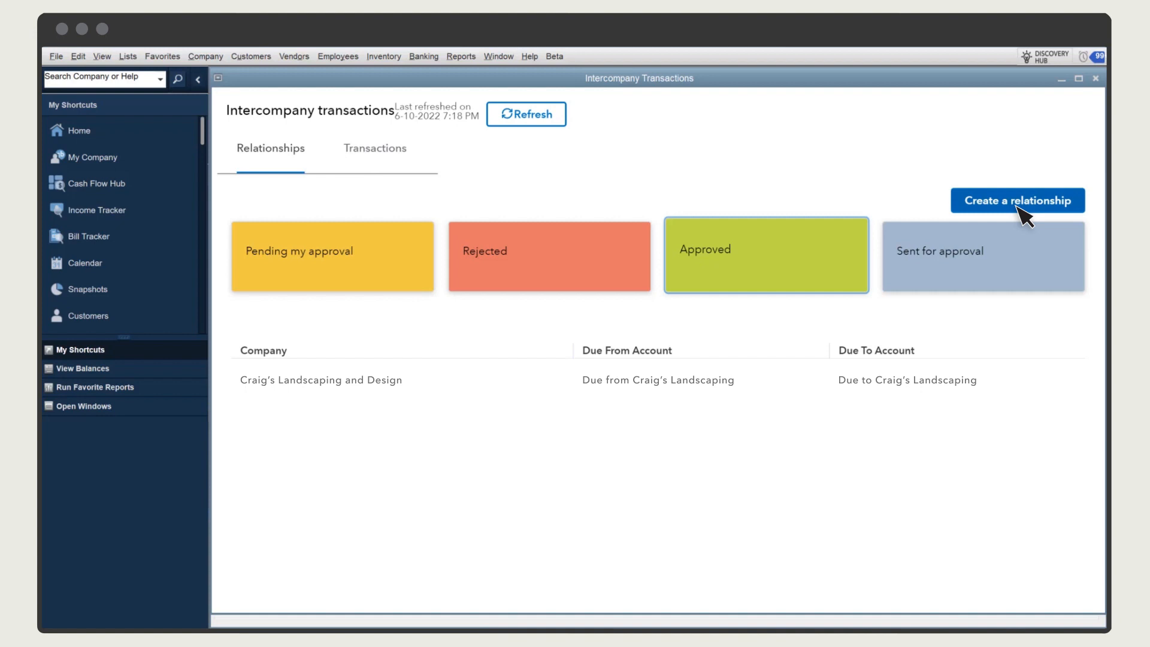
{"action": "left_click", "coordinate": [1095, 78]}
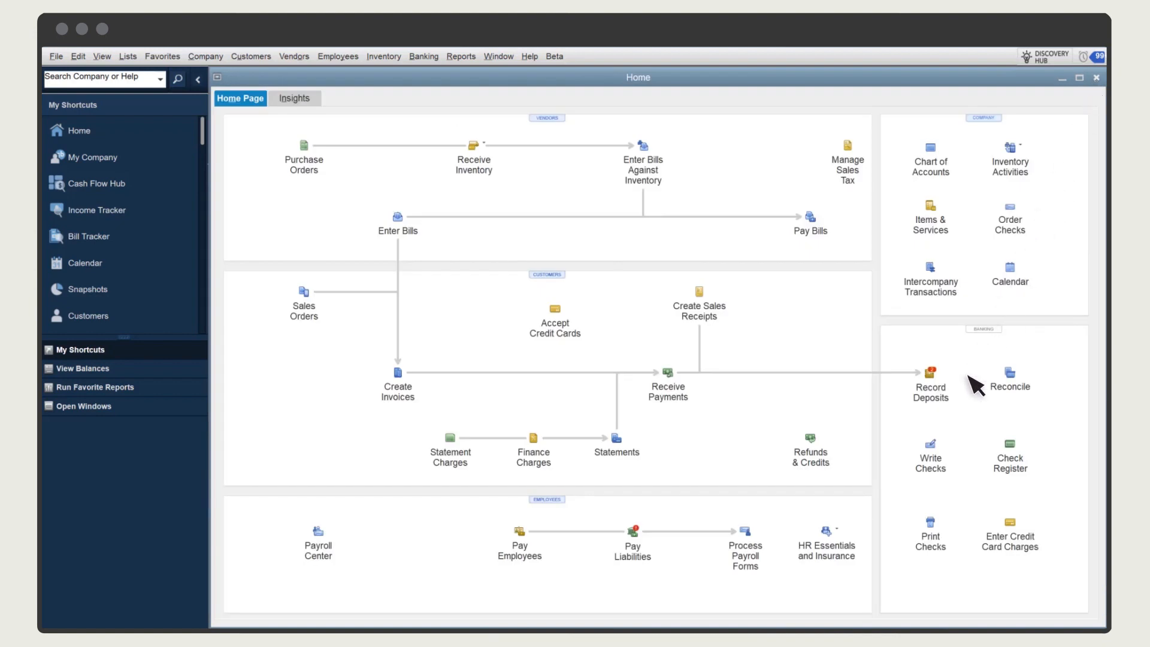
Start a new check from the Checking account and switch it to an intercompany transaction
{"action": "left_click", "coordinate": [936, 453]}
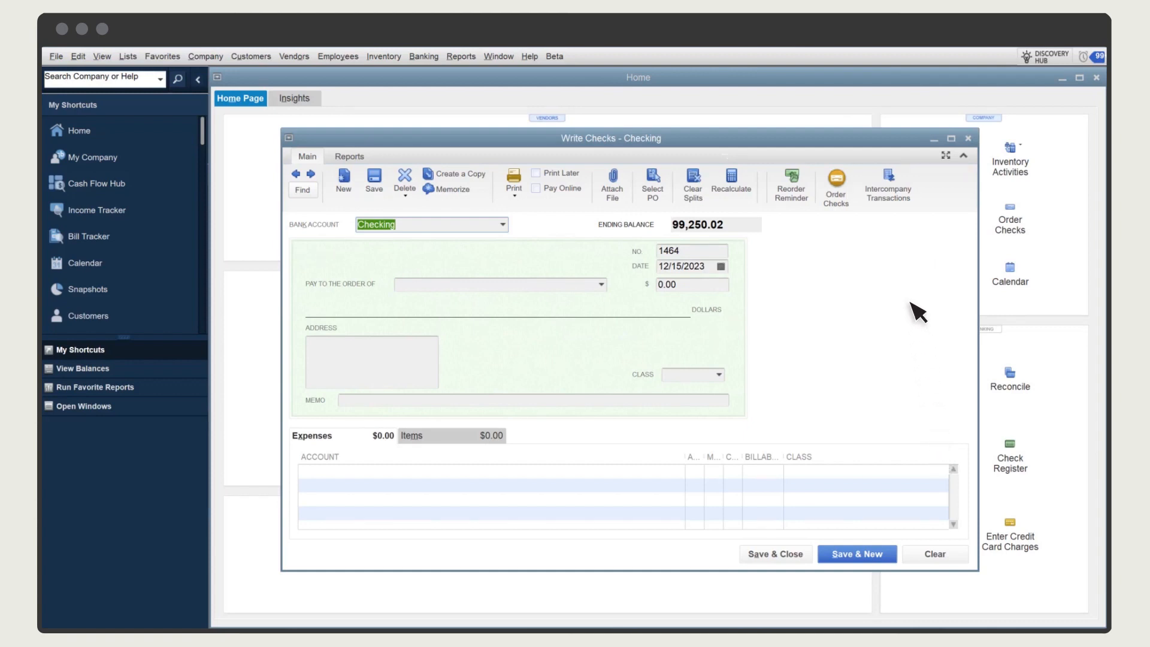
{"action": "left_click", "coordinate": [894, 186]}
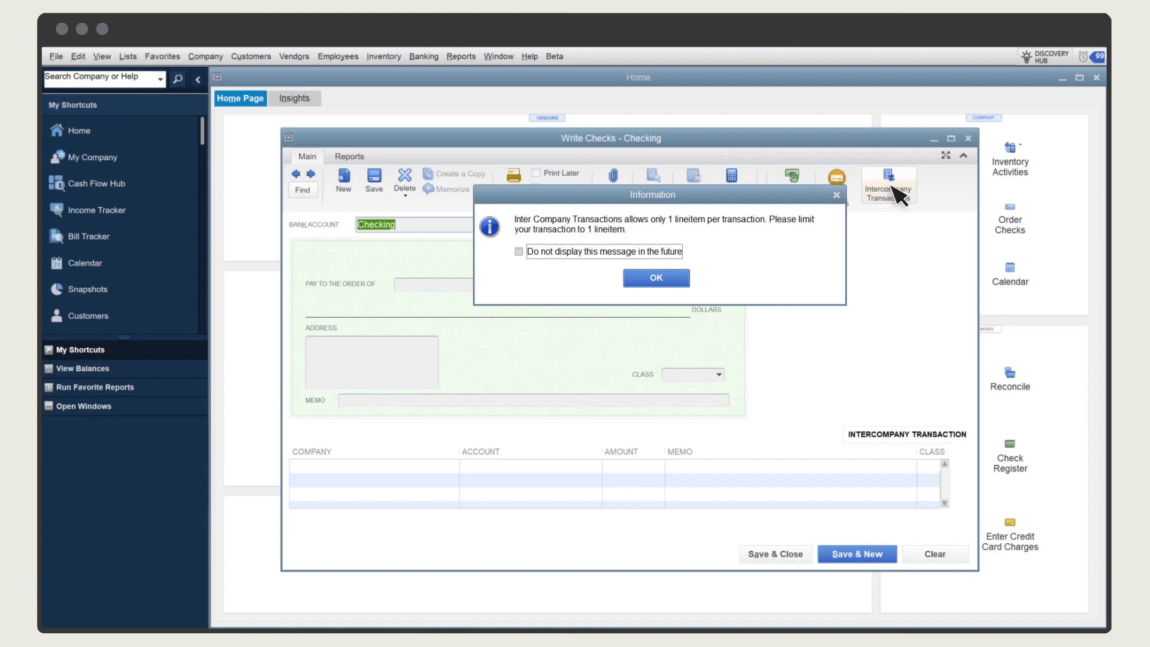
{"action": "left_click", "coordinate": [668, 282]}
Make the check payable to Brown Equipment Rental and assign its line item to the company Craig's Landscaping and Design
{"action": "left_click", "coordinate": [602, 285]}
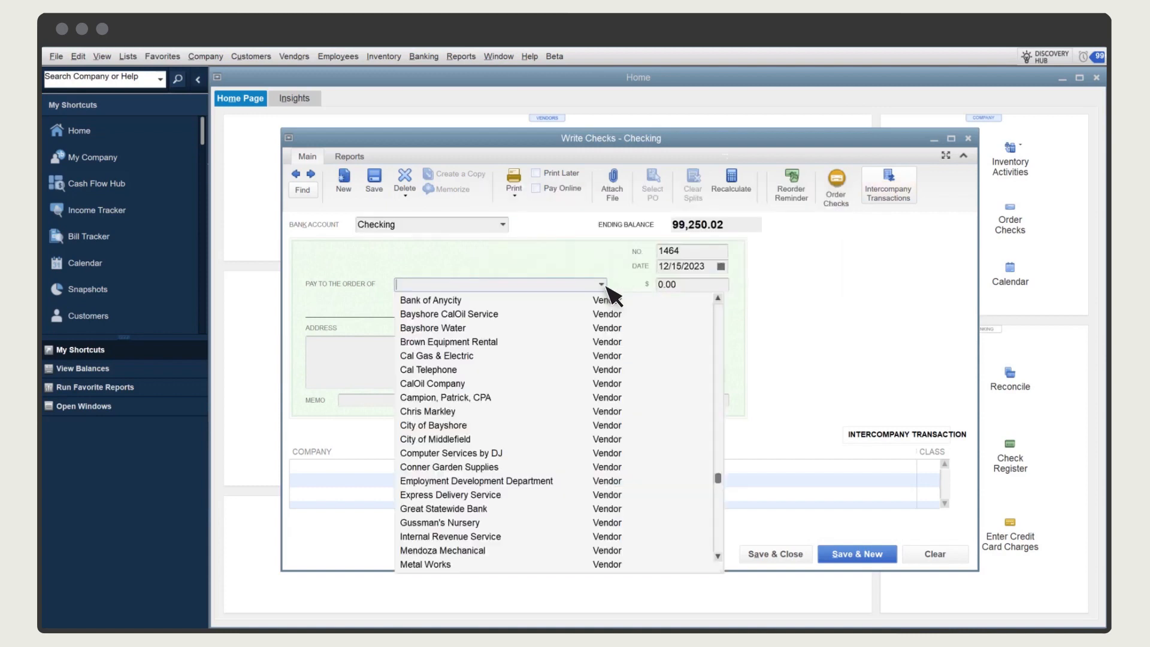
{"action": "left_click", "coordinate": [504, 344]}
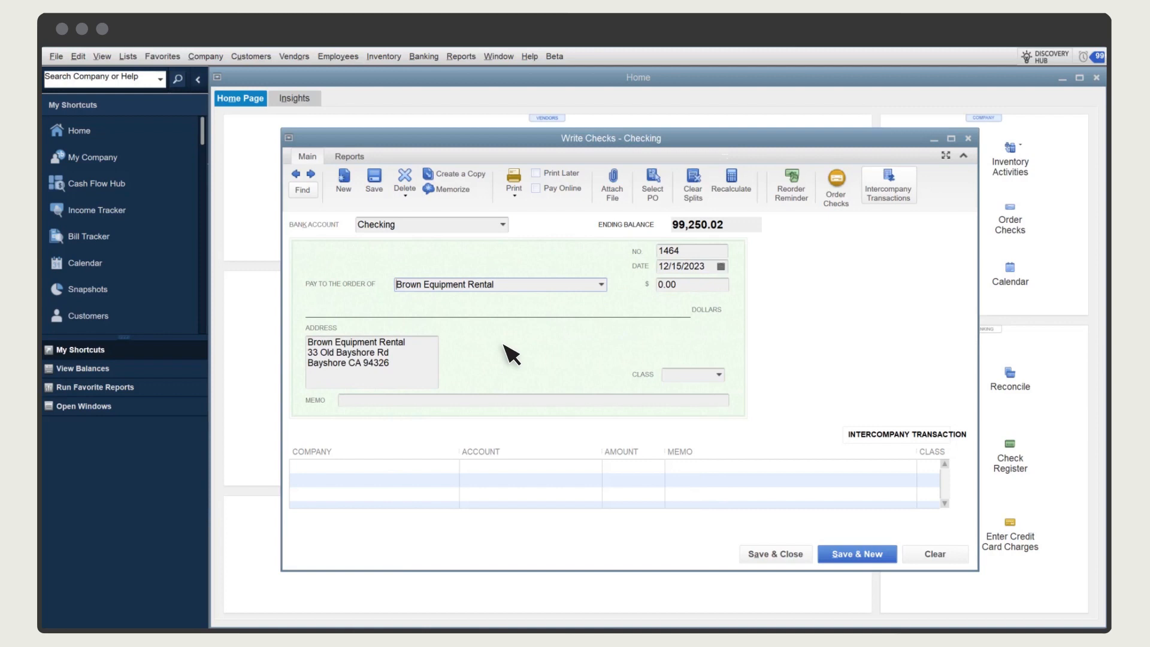
{"action": "left_click", "coordinate": [457, 466]}
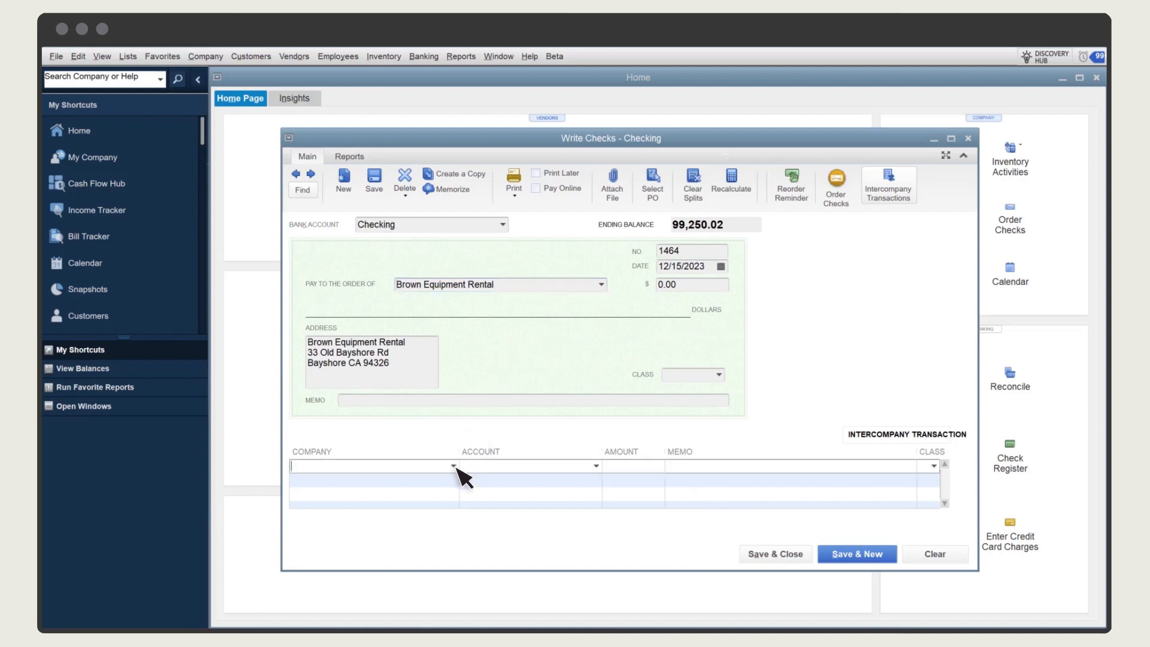
{"action": "left_click", "coordinate": [454, 466]}
{"action": "left_click", "coordinate": [409, 485]}
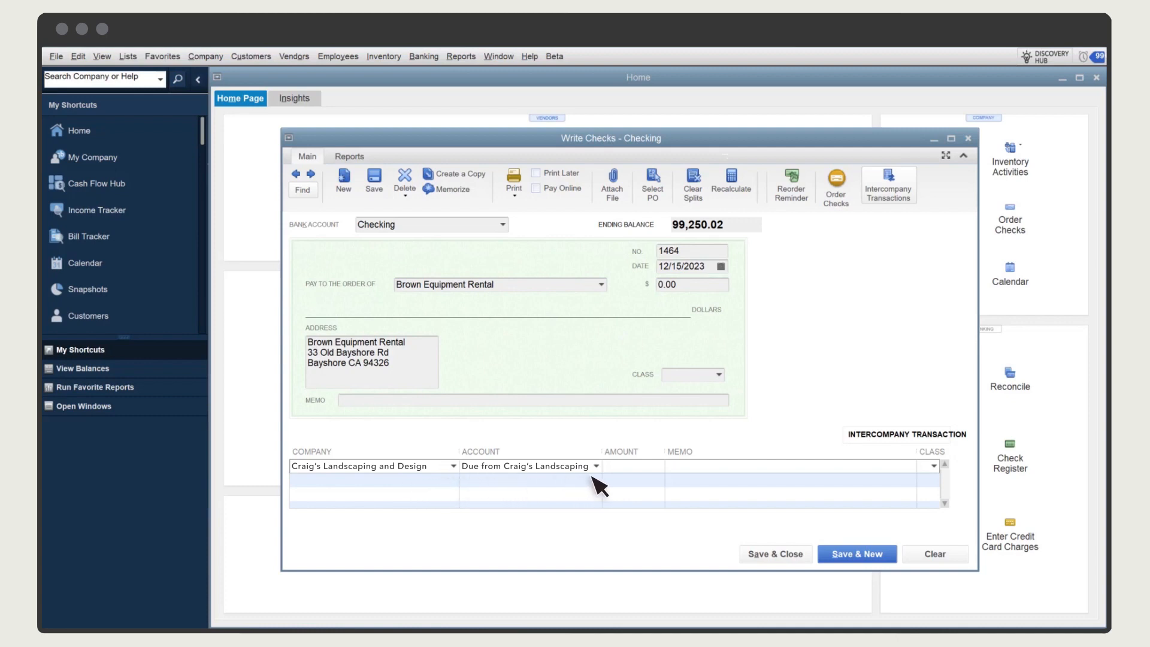
Enter 5,000 as the line amount with the memo "Purchased materials for Craig's Landscaping and Design", and save and close the check
{"action": "key", "text": "Tab"}
{"action": "type", "text": "5,000"}
{"action": "key", "text": "Tab"}
{"action": "type", "text": "Purchased"}
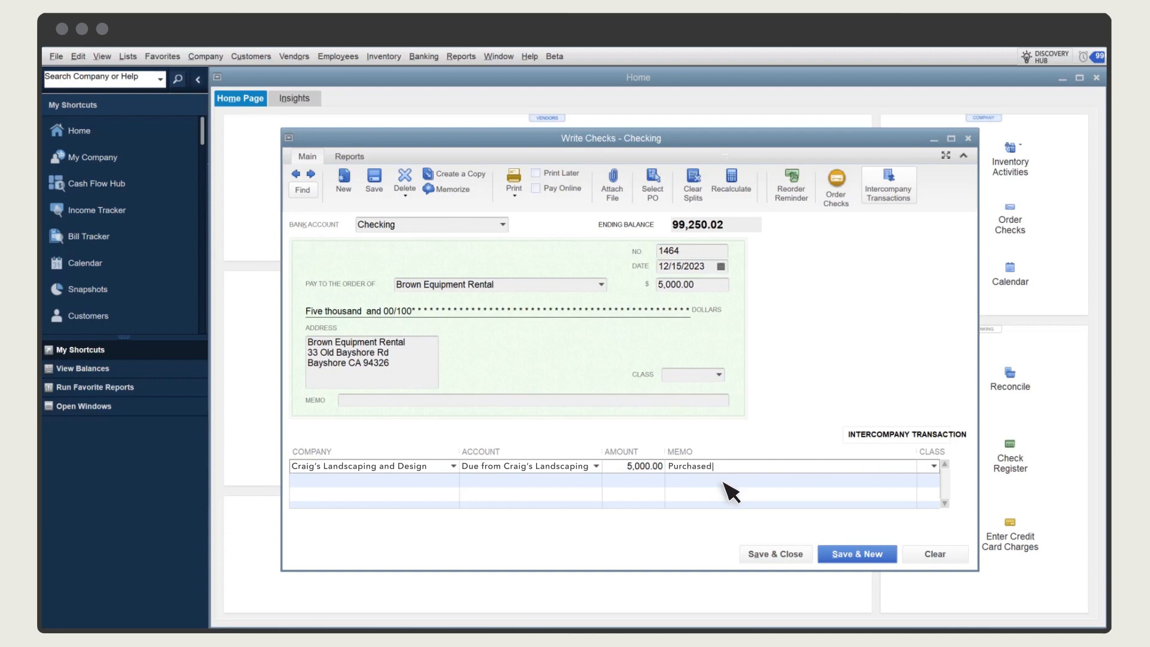
{"action": "type", "text": " materials for Craig's Landscaping and Design"}
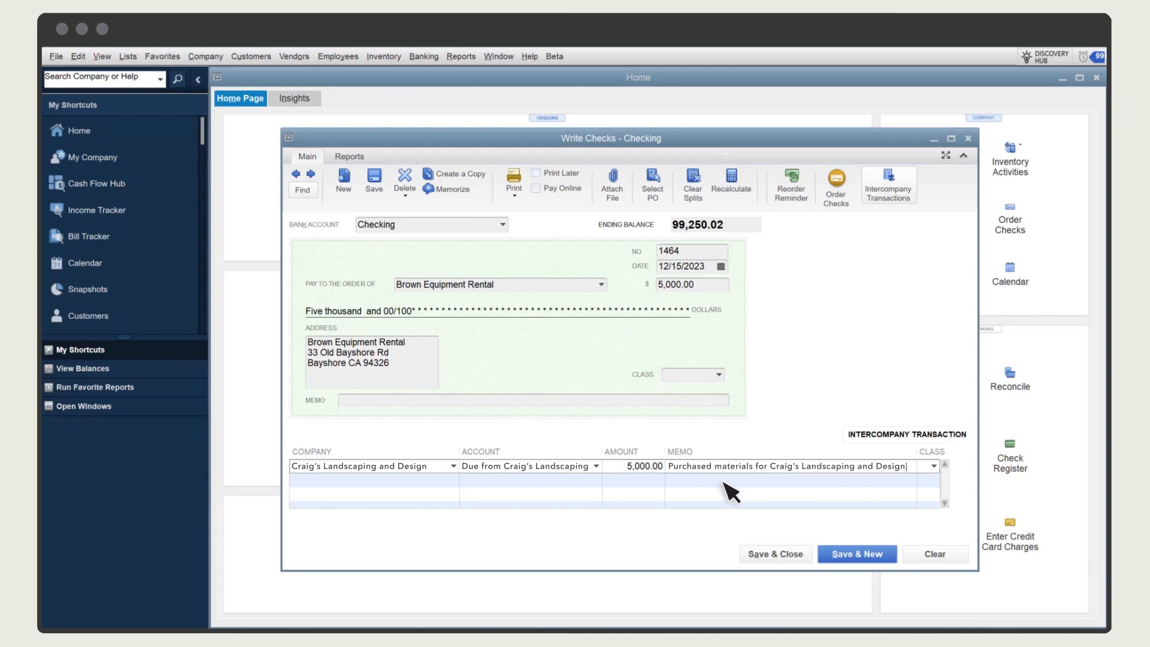
{"action": "left_click", "coordinate": [776, 553]}
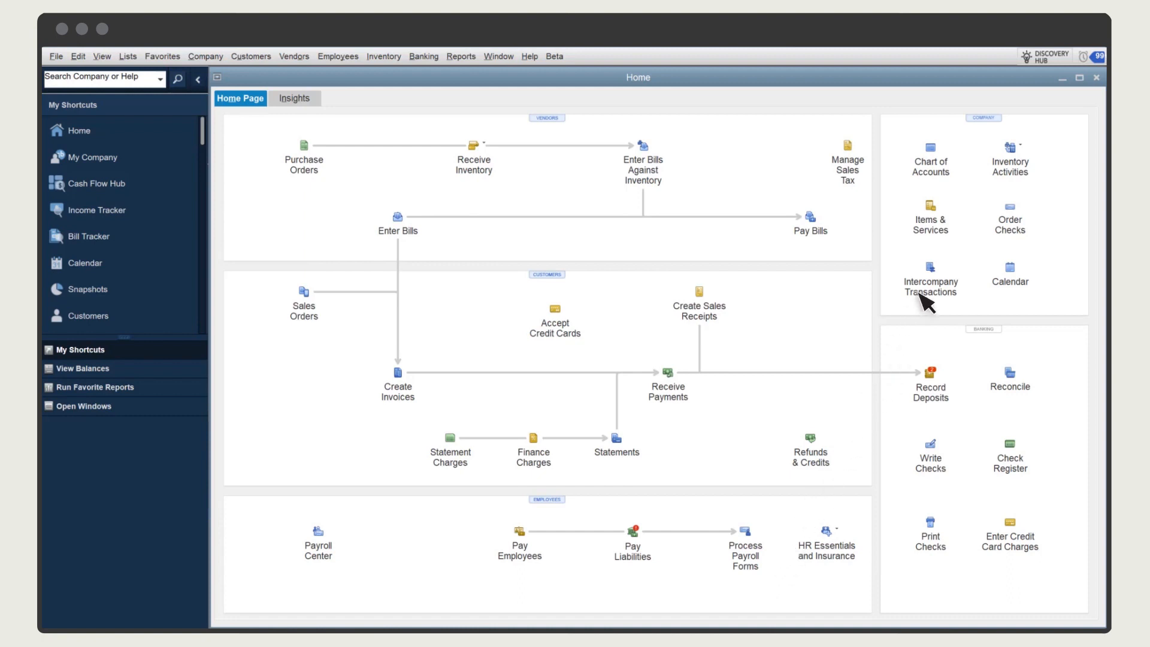
View the intercompany transactions that were sent for approval
{"action": "left_click", "coordinate": [930, 271]}
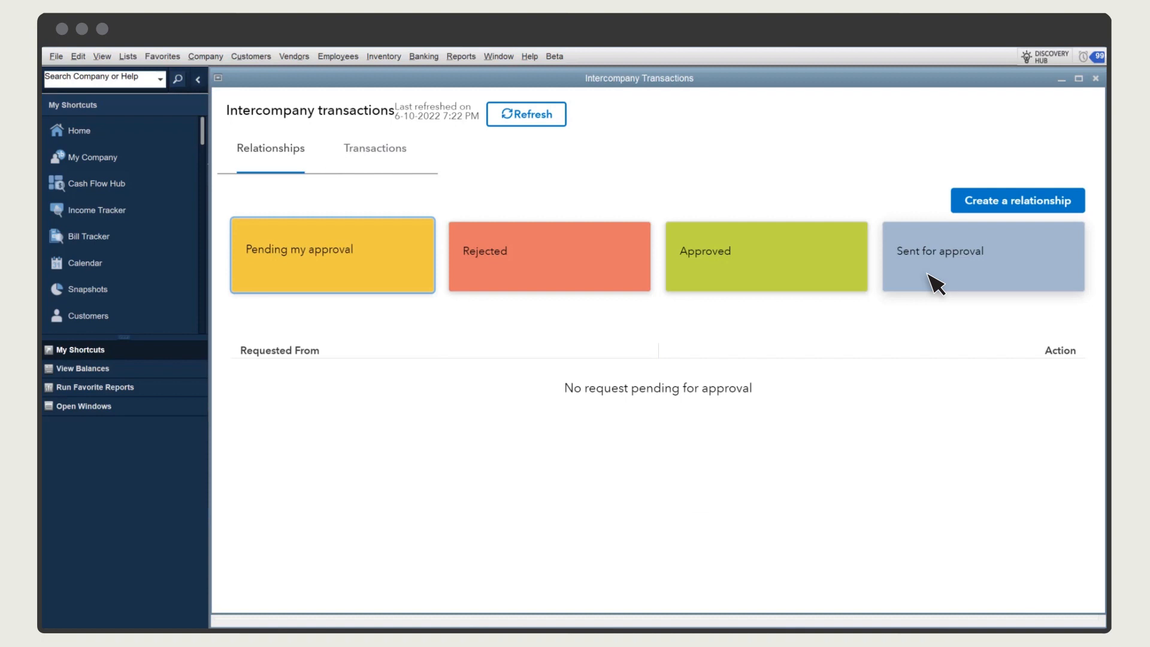
{"action": "left_click", "coordinate": [378, 159]}
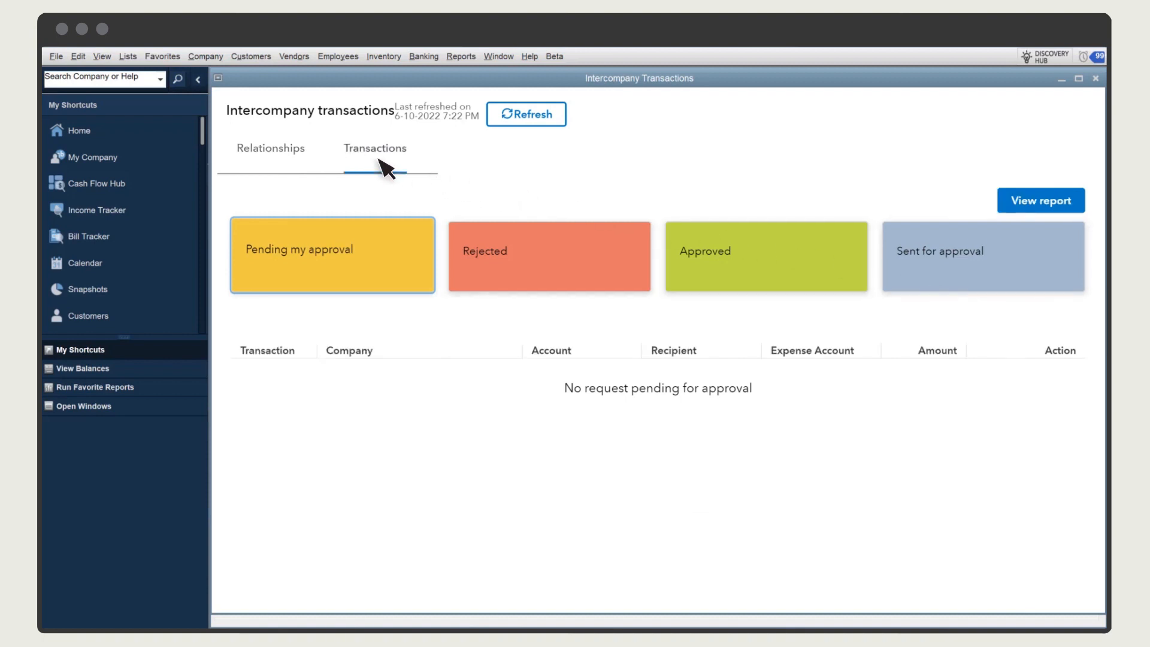
{"action": "left_click", "coordinate": [938, 271]}
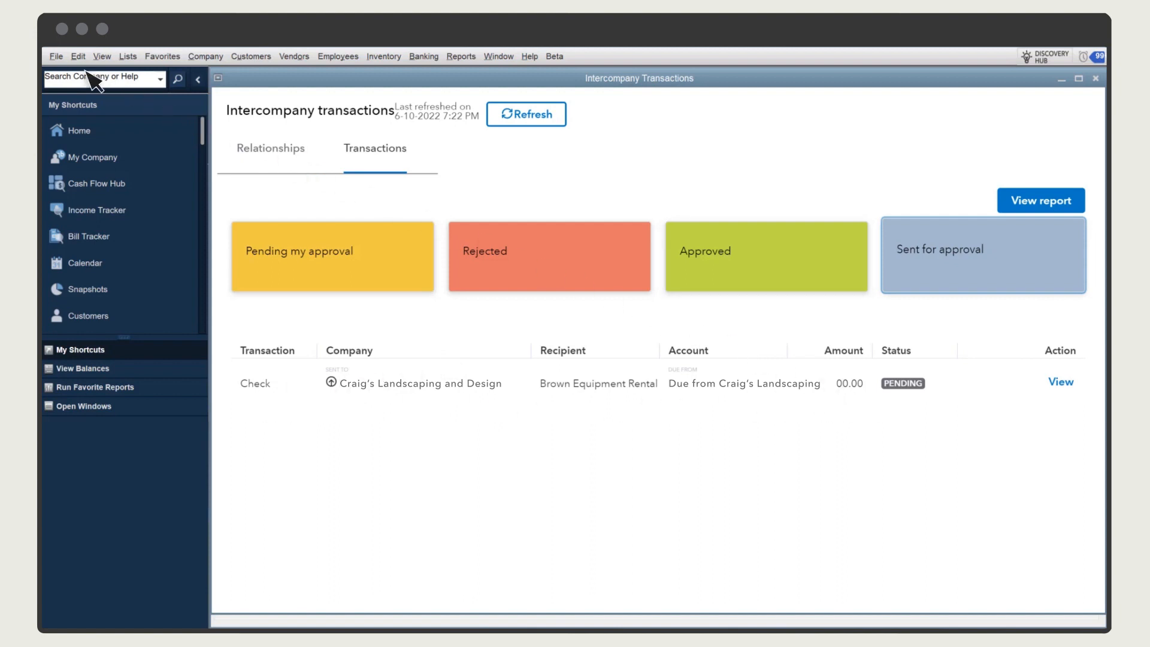
Close the current company file and open Craig's Landscaping and Design.qbw
{"action": "left_click", "coordinate": [55, 56]}
{"action": "left_click", "coordinate": [120, 159]}
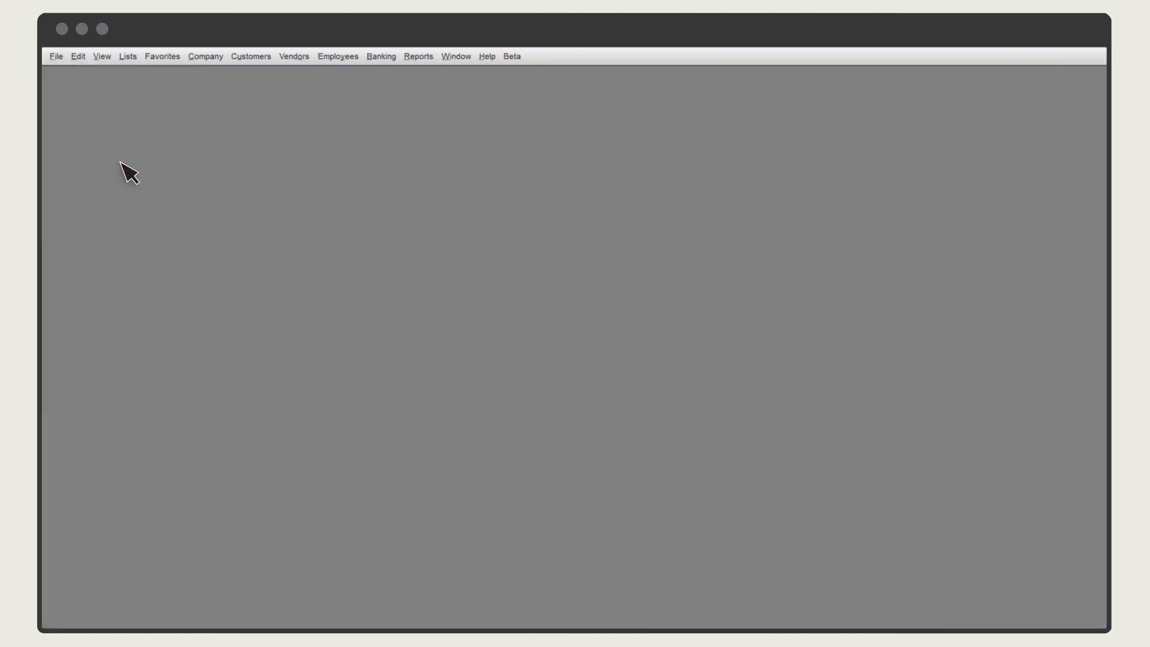
{"action": "left_click", "coordinate": [444, 262]}
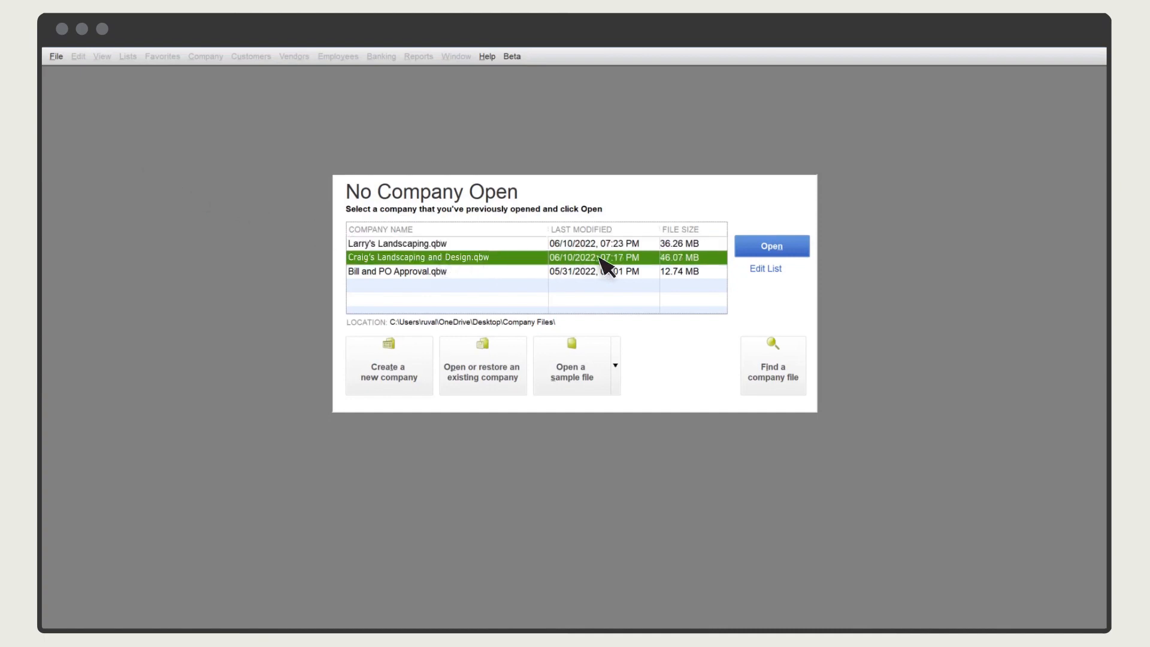
{"action": "left_click", "coordinate": [756, 249]}
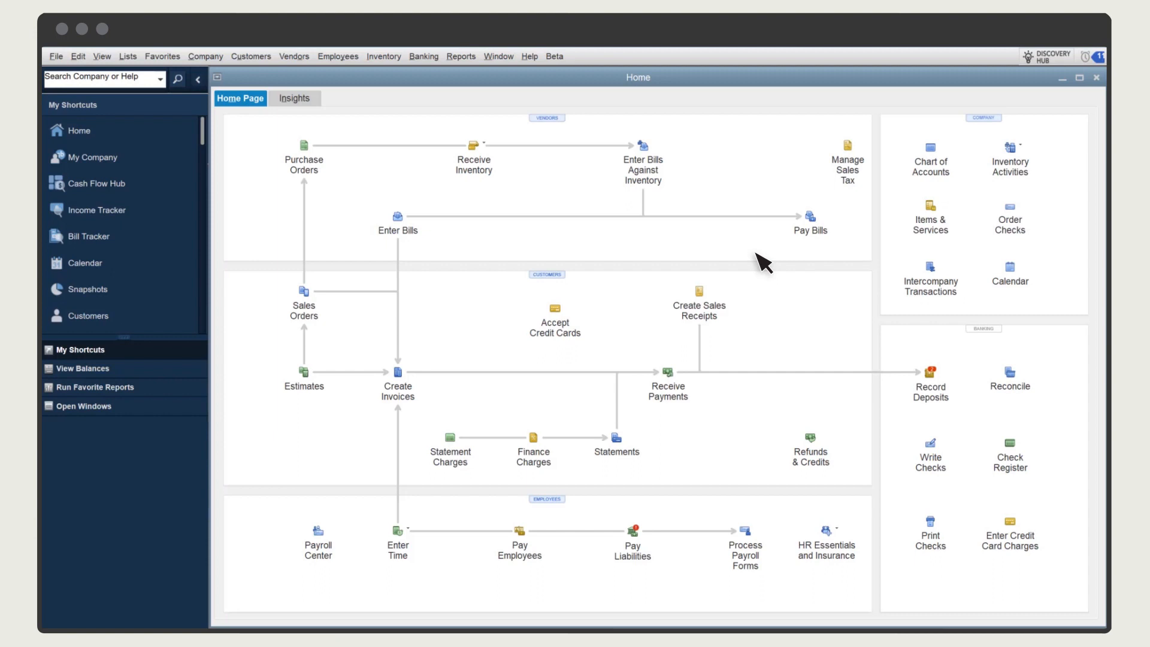
Approve the pending intercompany check from Larry's Landscaping & Garden Supply with Job Materials as its expense account
{"action": "left_click", "coordinate": [928, 274]}
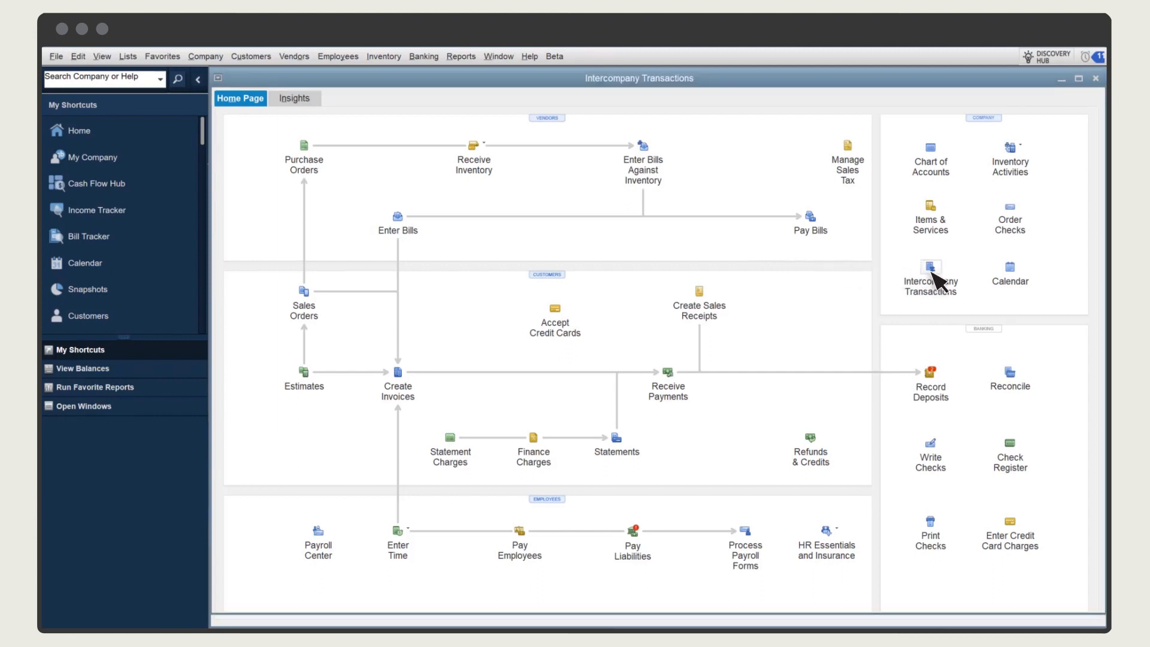
{"action": "left_click", "coordinate": [380, 173]}
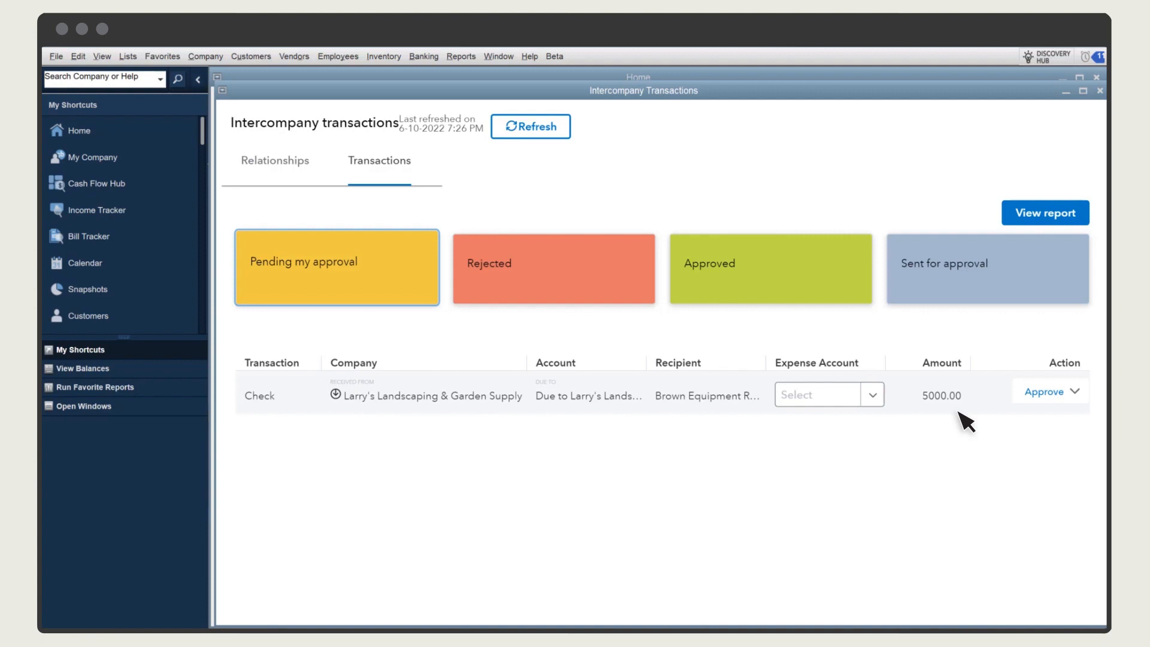
{"action": "left_click", "coordinate": [873, 396]}
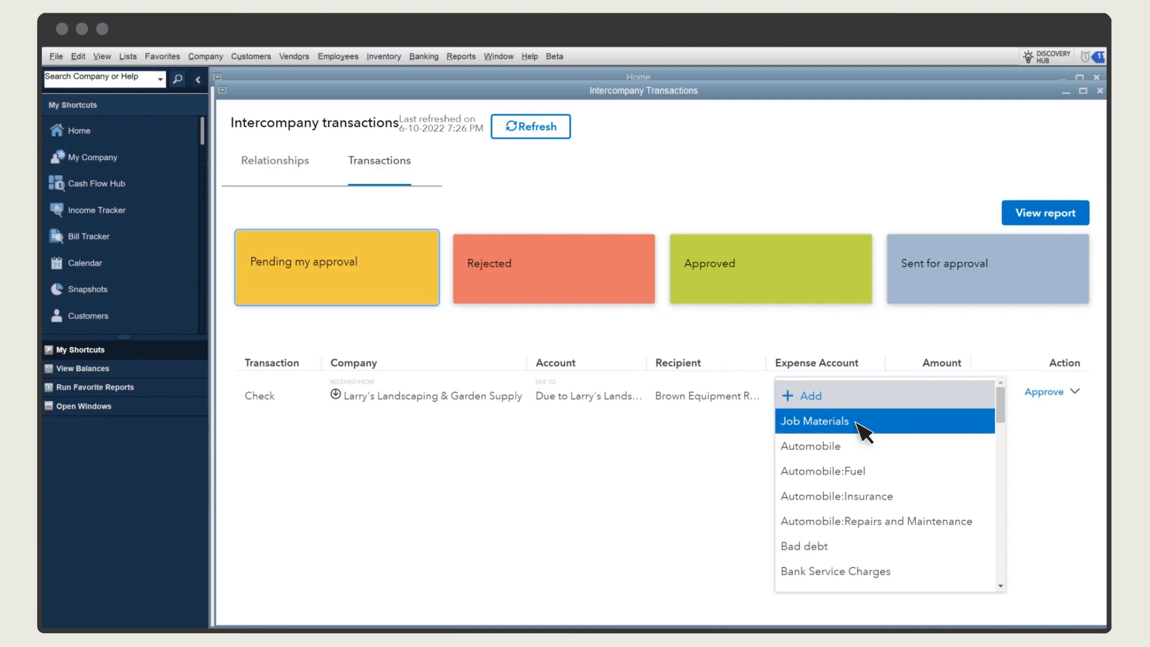
{"action": "left_click", "coordinate": [857, 423]}
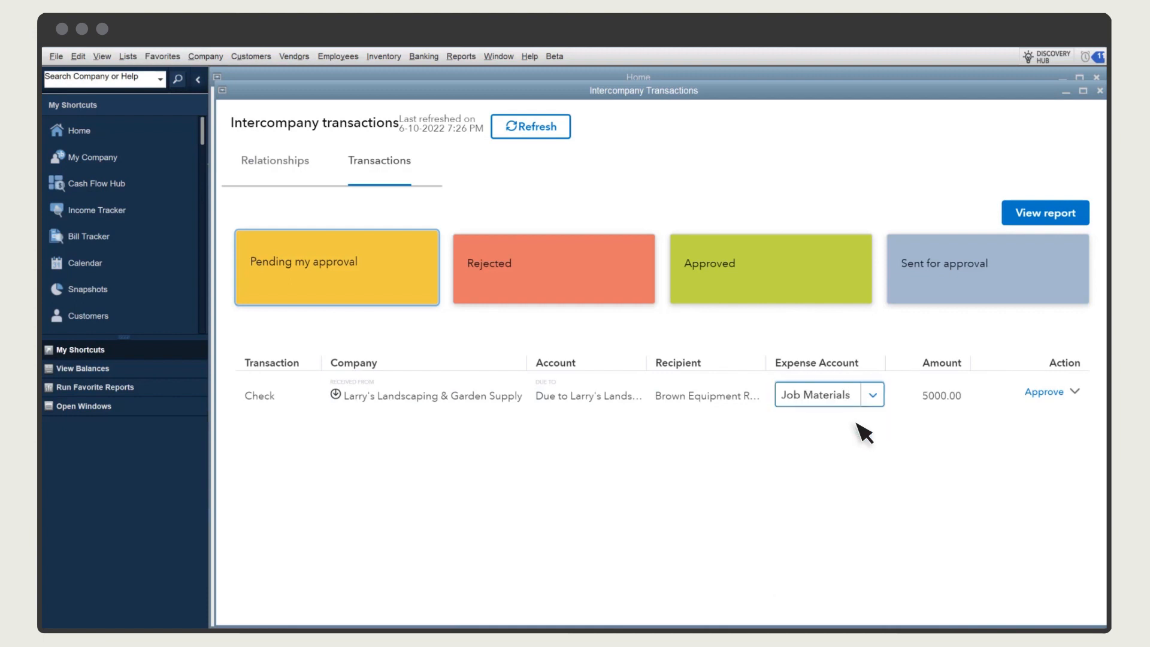
{"action": "left_click", "coordinate": [1075, 392]}
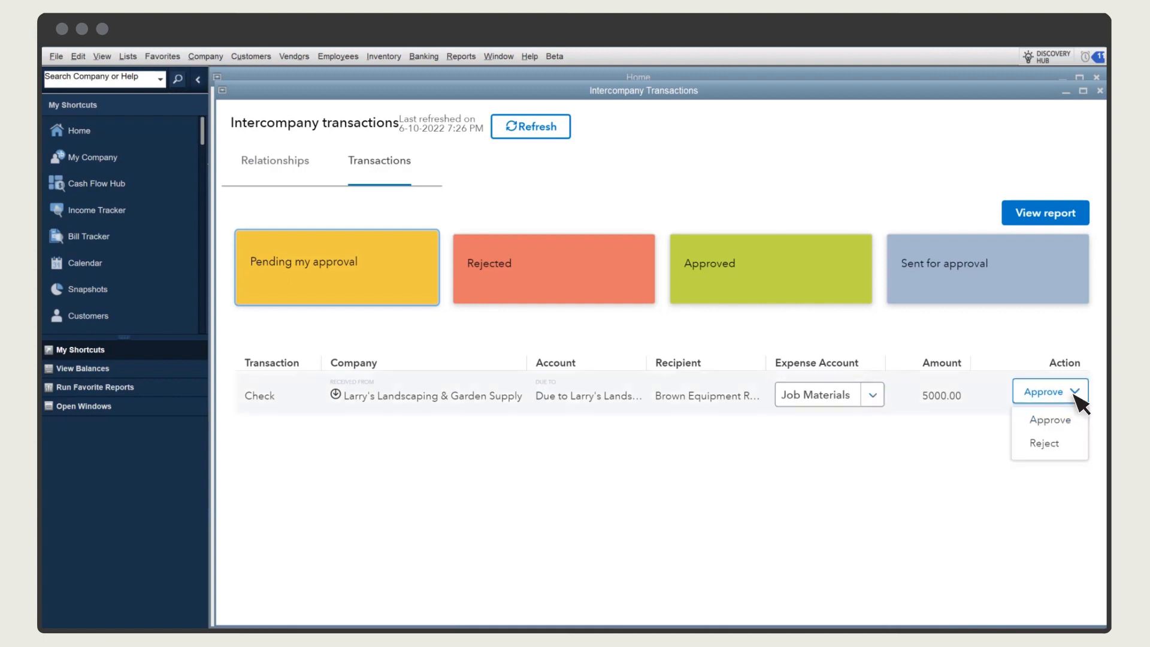
{"action": "left_click", "coordinate": [1056, 421]}
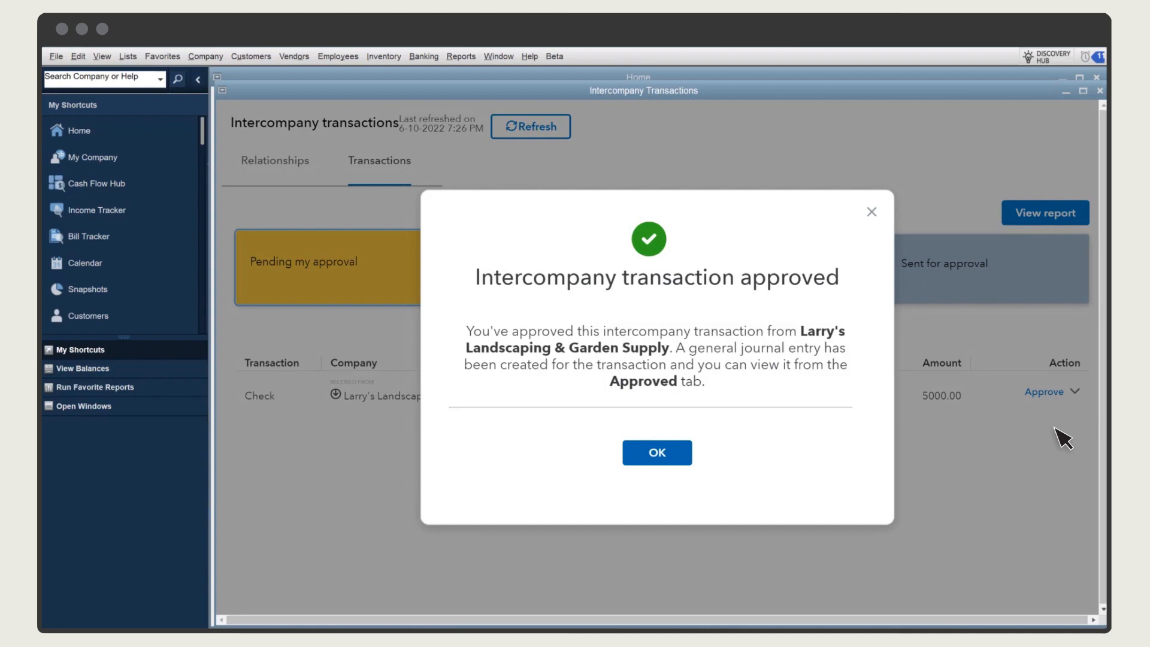
{"action": "left_click", "coordinate": [677, 457]}
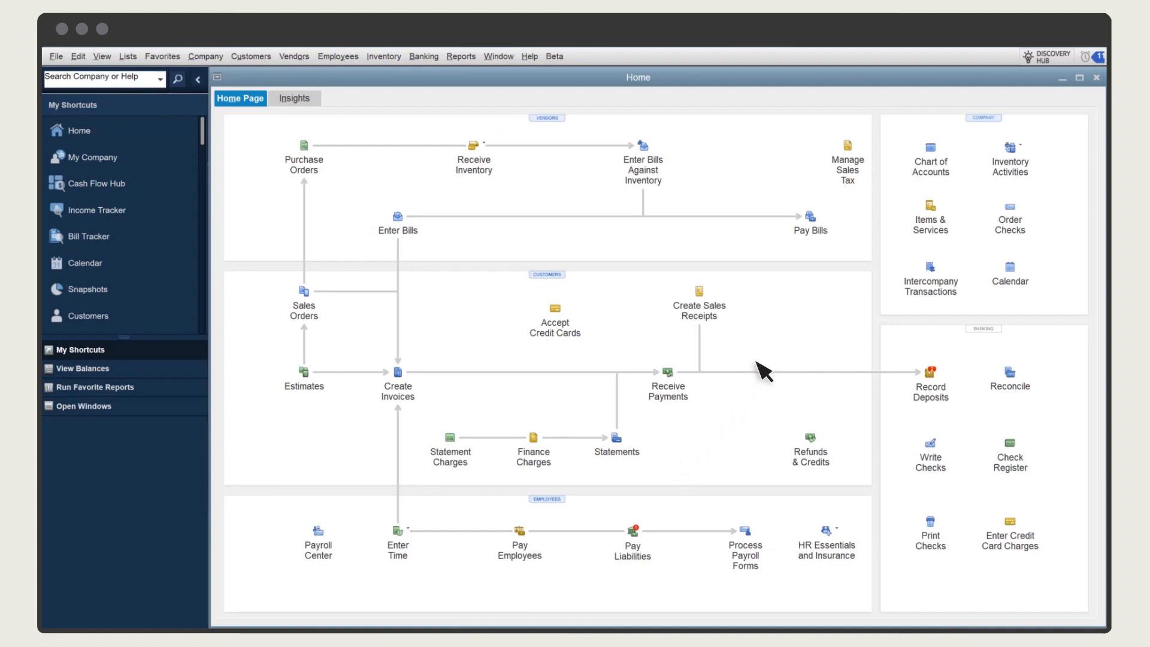
Check the balance of the Due to Larry's Landscaping account in the chart of accounts and close the list
{"action": "left_click", "coordinate": [930, 153]}
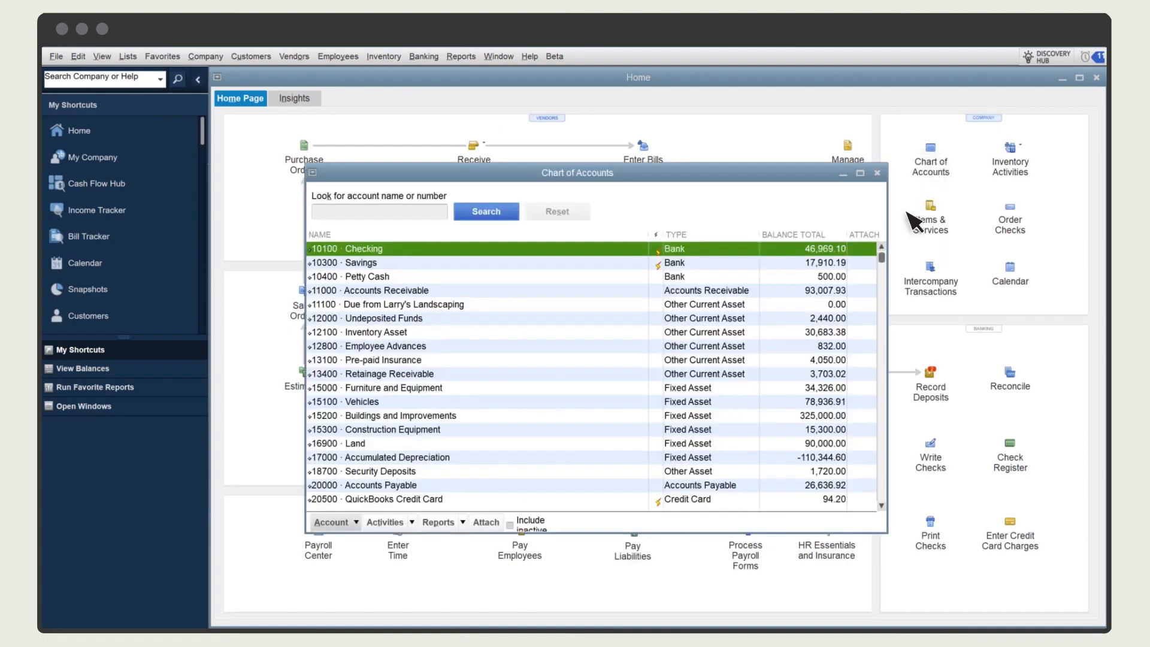
{"action": "scroll", "coordinate": [883, 295], "scroll_direction": "down", "scroll_amount": 4}
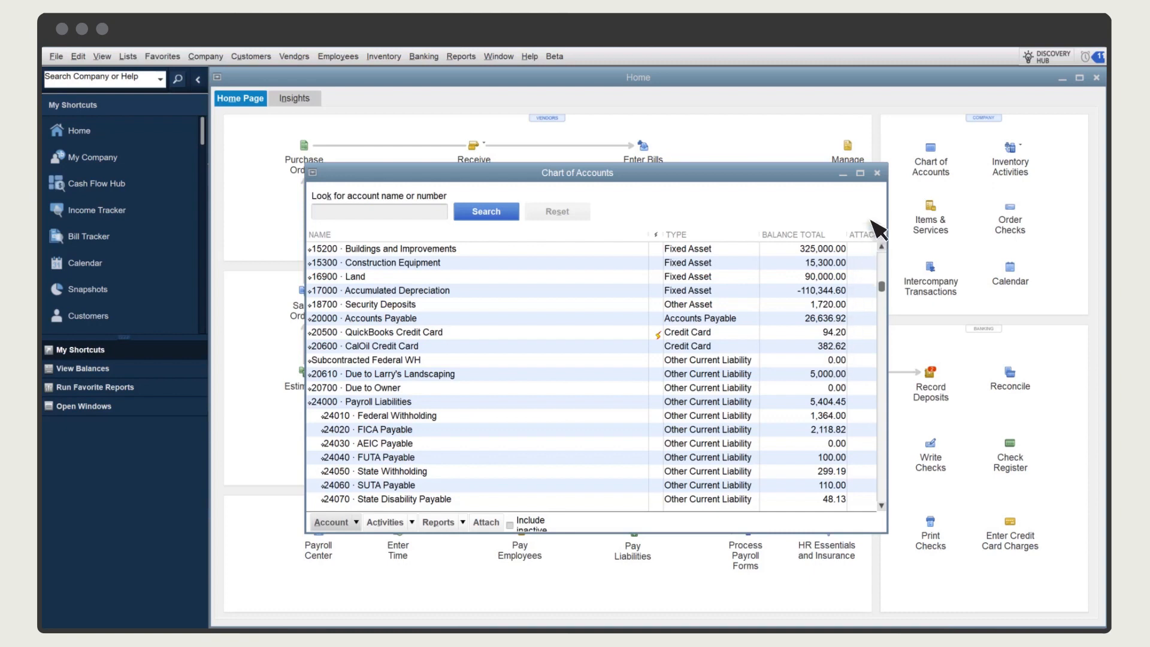
{"action": "left_click", "coordinate": [877, 173]}
Run the Profit & Loss Standard report for Craig's Landscaping and Design
{"action": "left_click", "coordinate": [461, 56]}
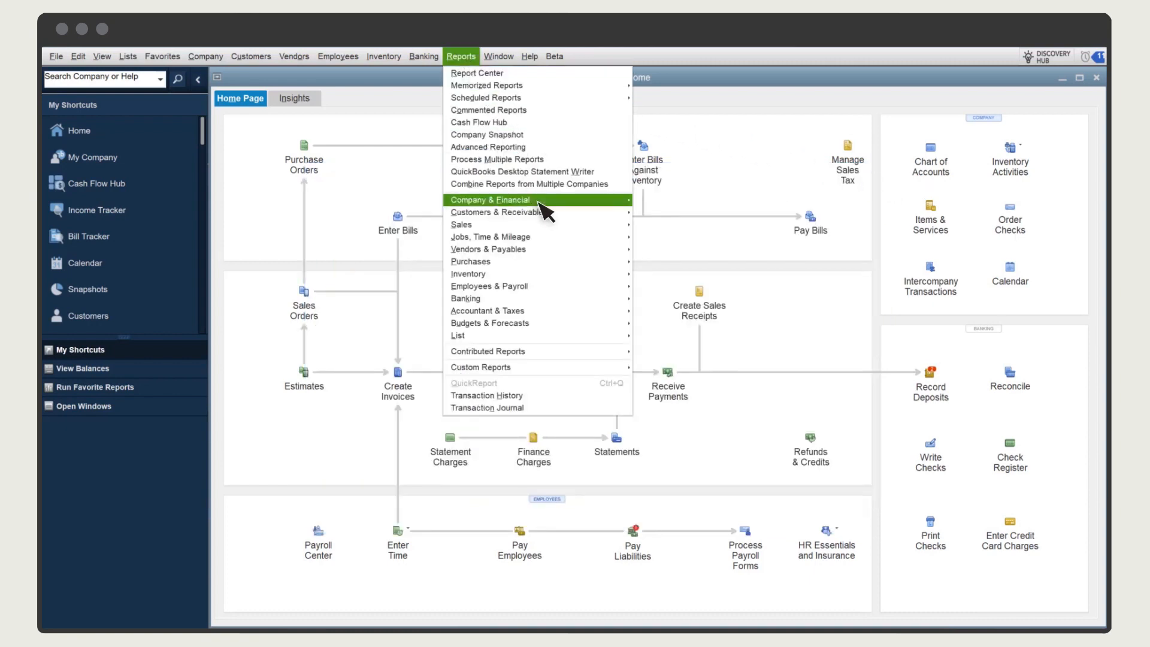
{"action": "mouse_move", "coordinate": [543, 203]}
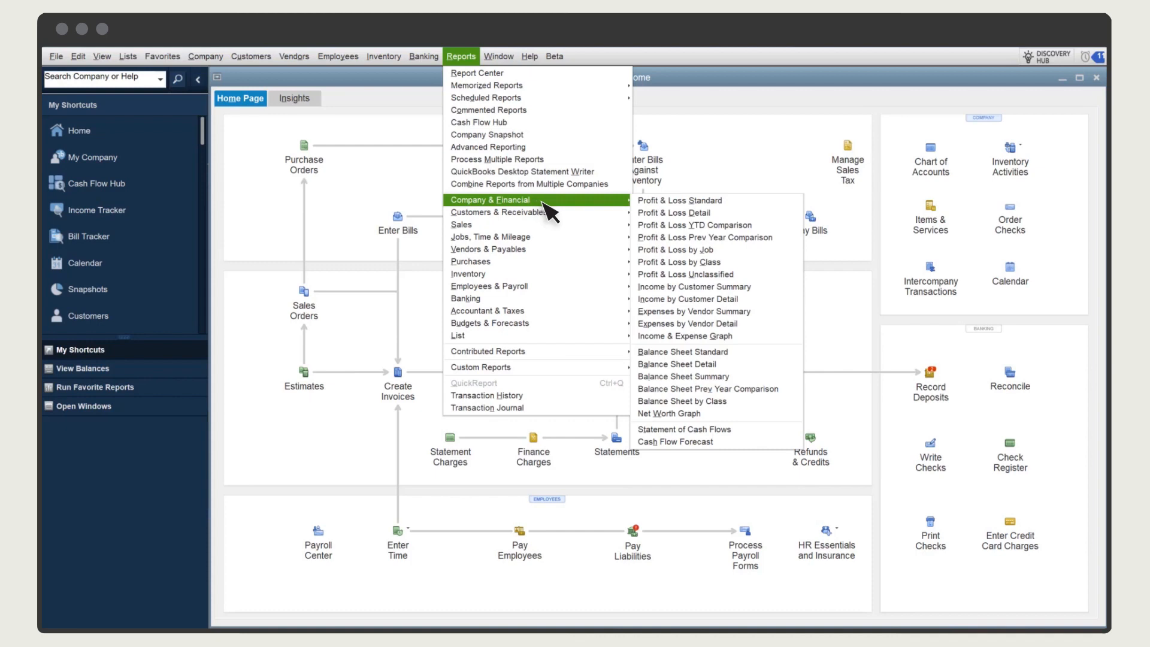
{"action": "left_click", "coordinate": [730, 201]}
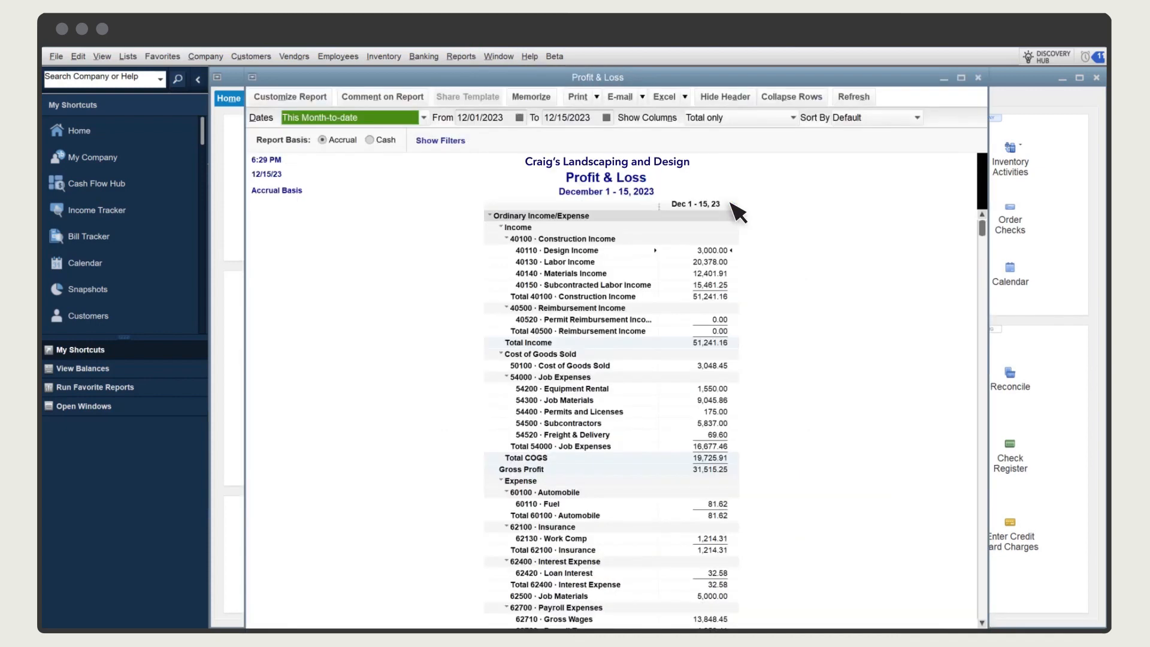